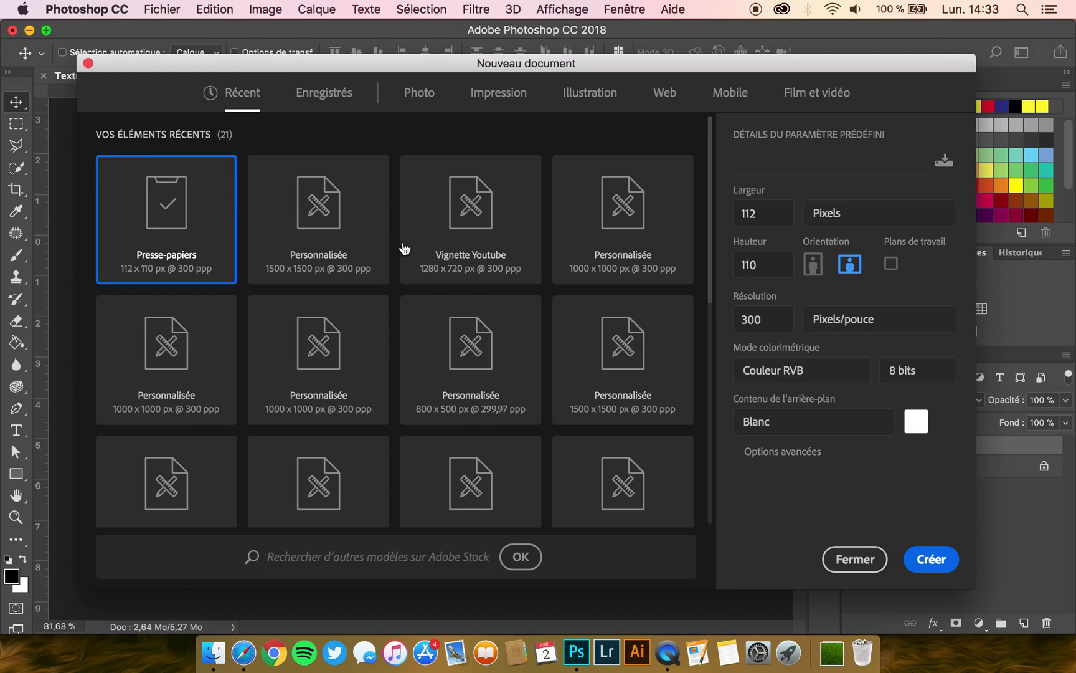
Create a 1500 x 1500 px document at 300 ppi and convert its locked background into a regular layer
click(328, 231)
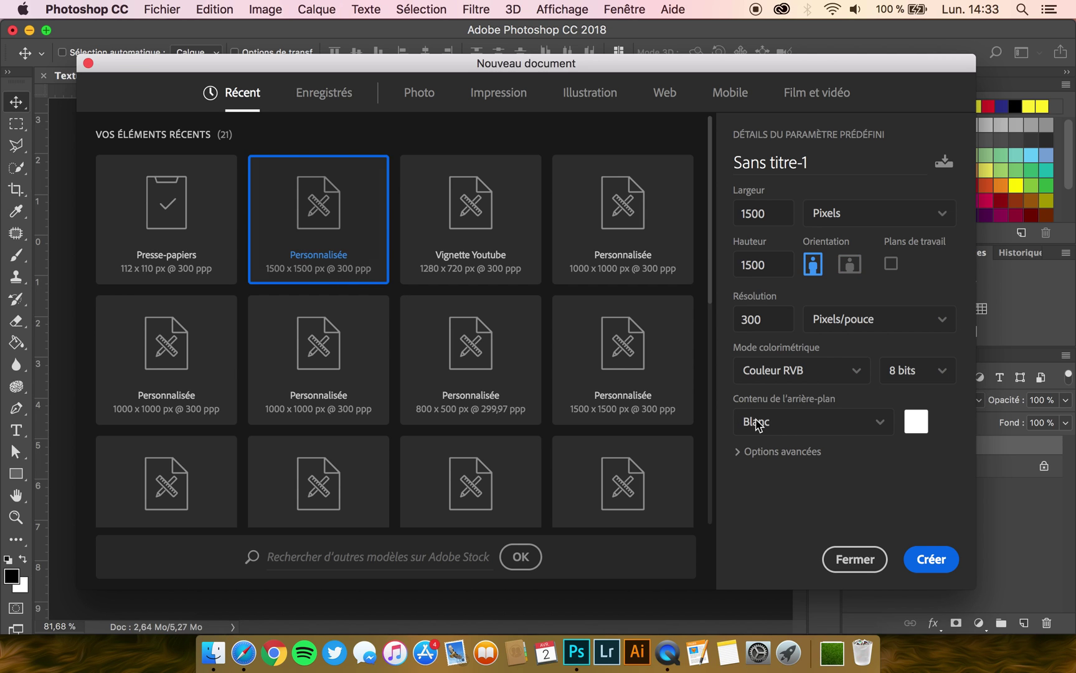
click(931, 561)
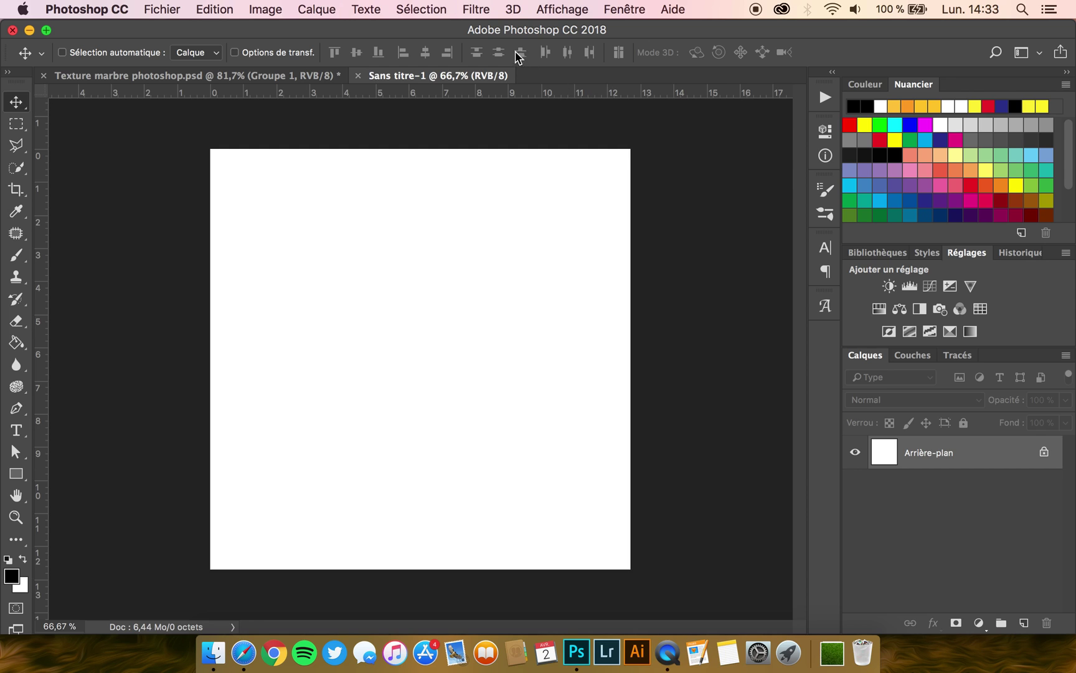
double_click(929, 451)
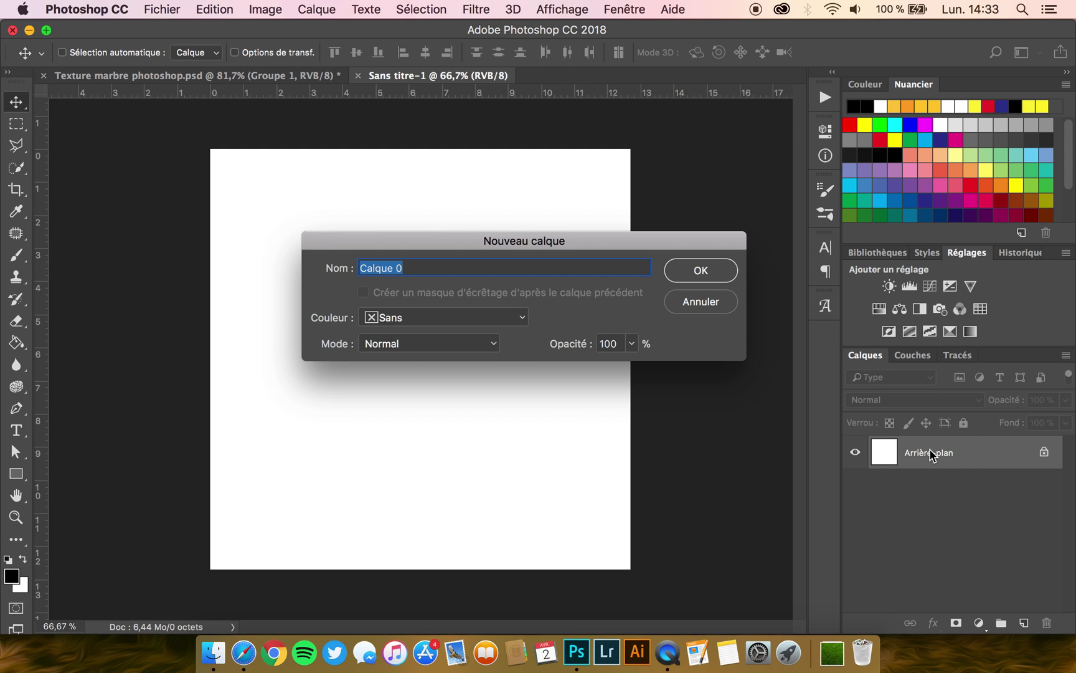
key(Return)
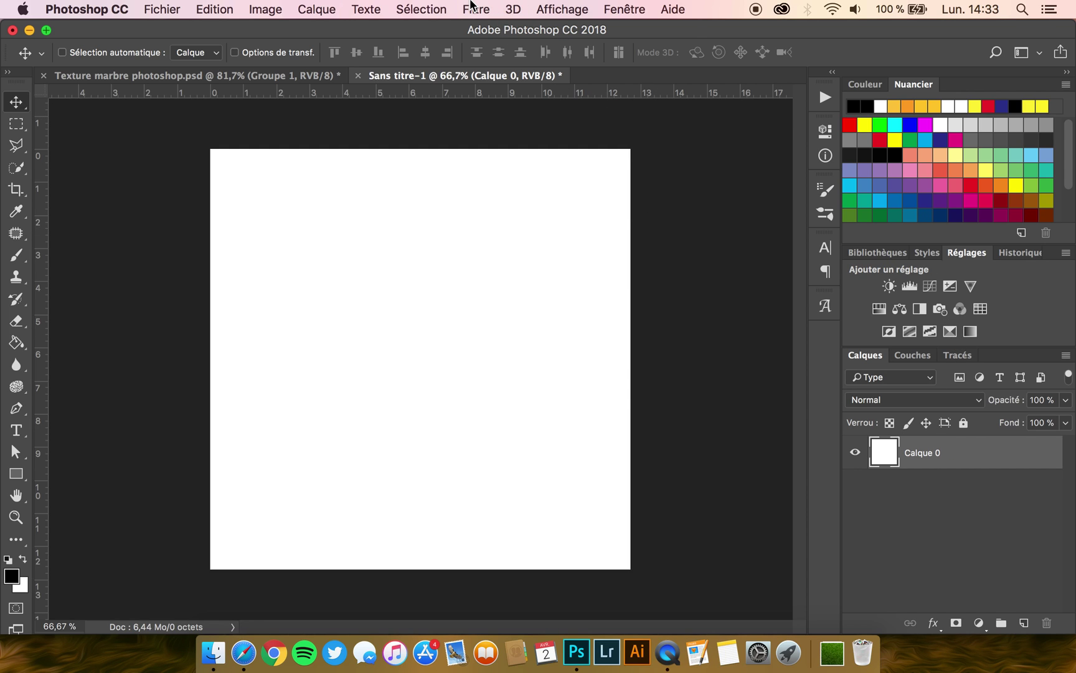
Render the Nuages filter on Calque 0, followed by Nuages par différence
click(473, 8)
mouse_move(530, 307)
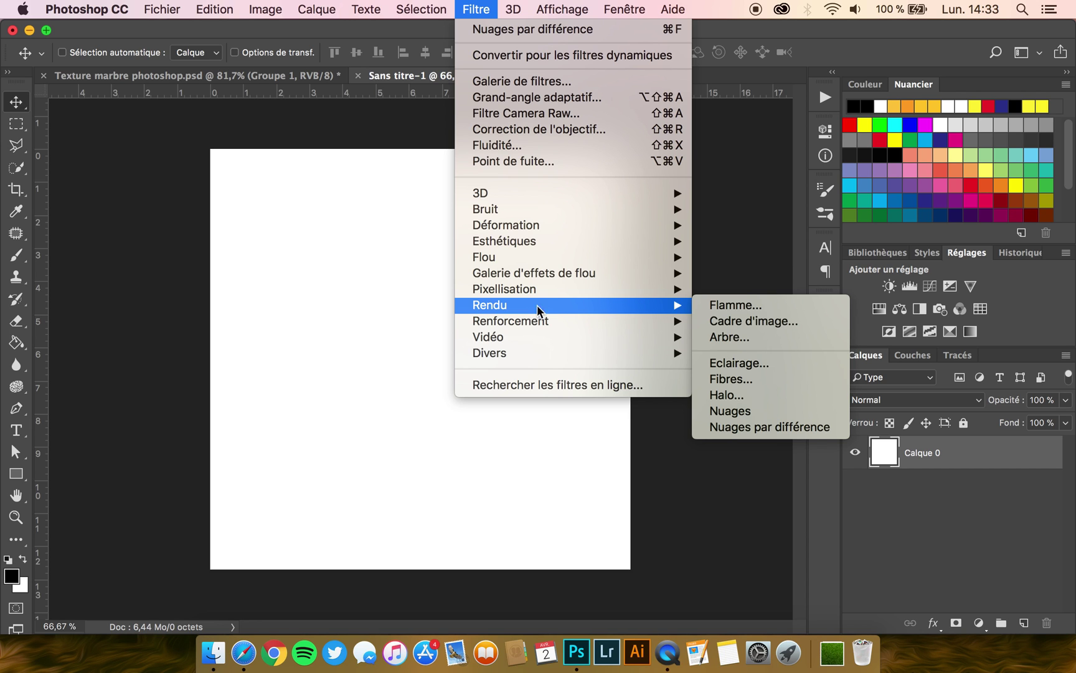
click(757, 411)
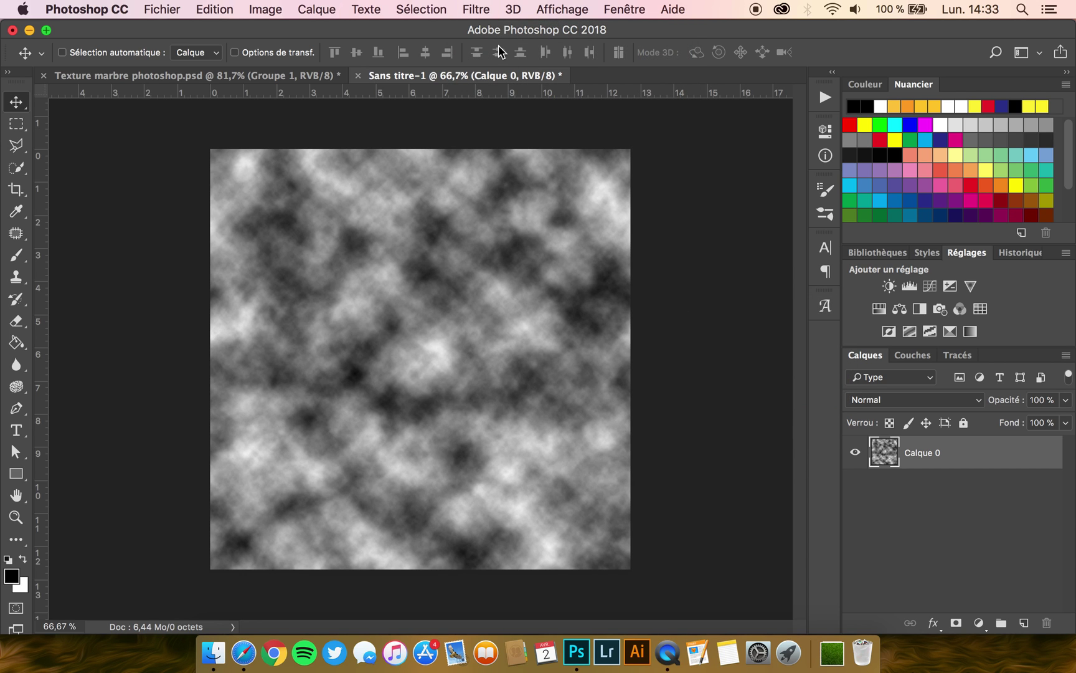
click(475, 7)
mouse_move(505, 306)
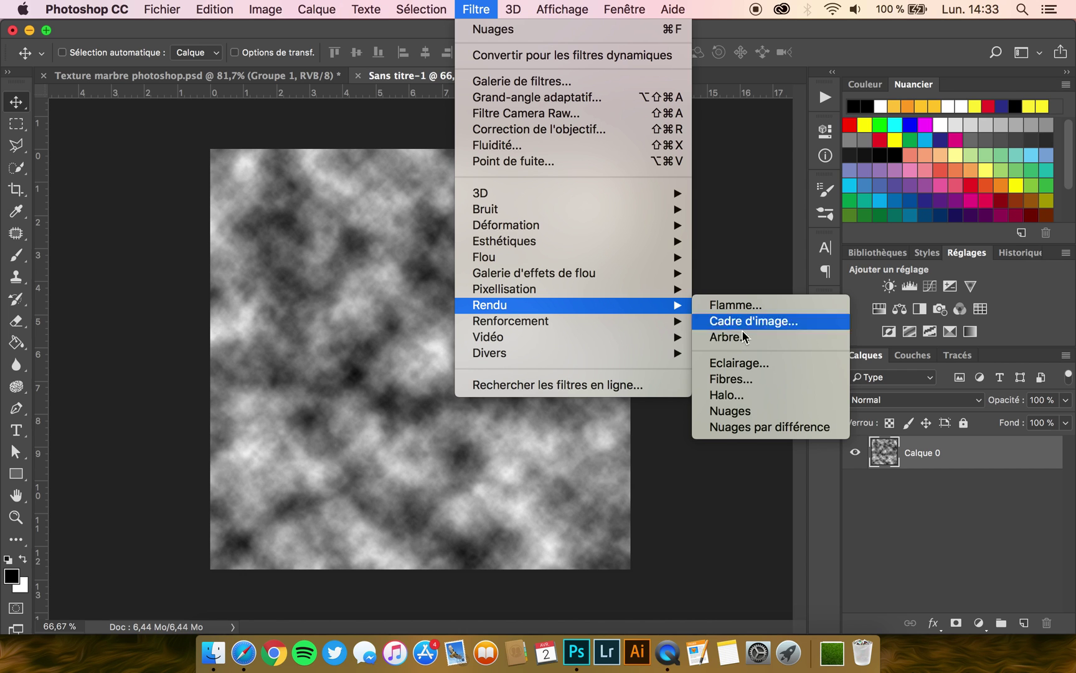
click(755, 427)
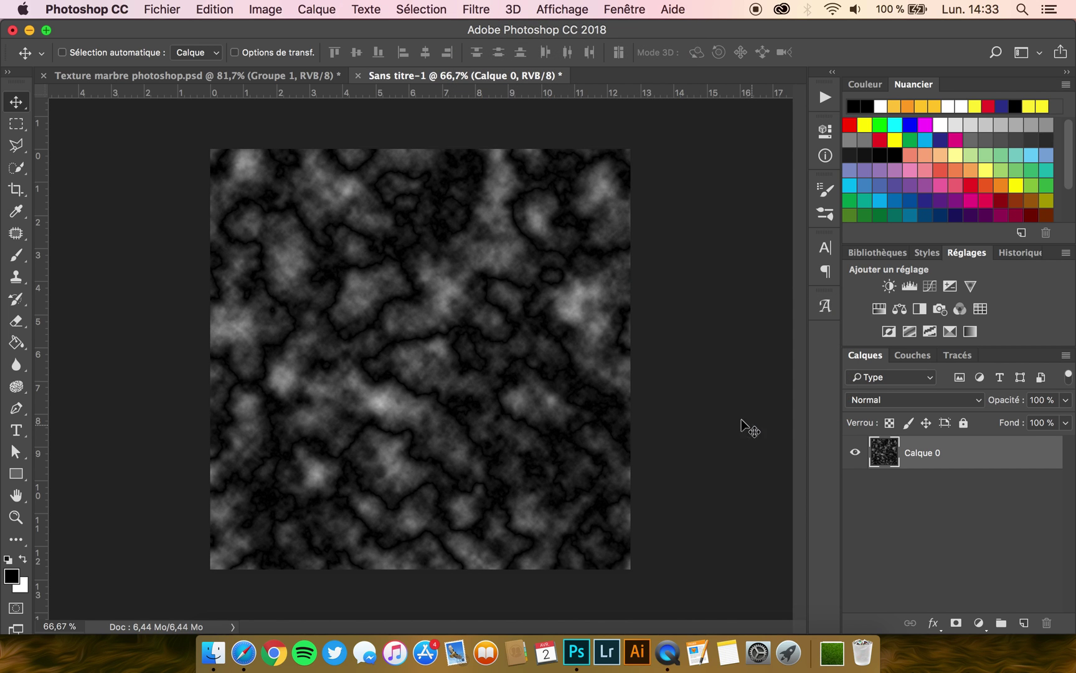
Strongly brighten Calque 0 with a Niveaux adjustment, leaving thin dark veins on a light texture
click(265, 7)
mouse_move(291, 56)
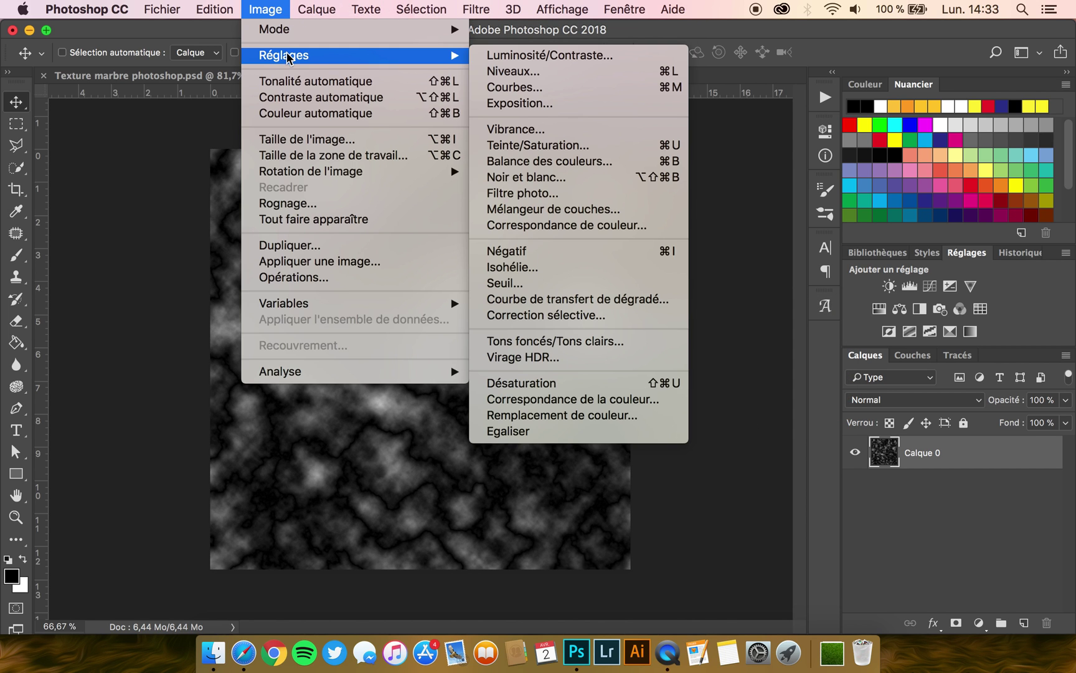
click(513, 71)
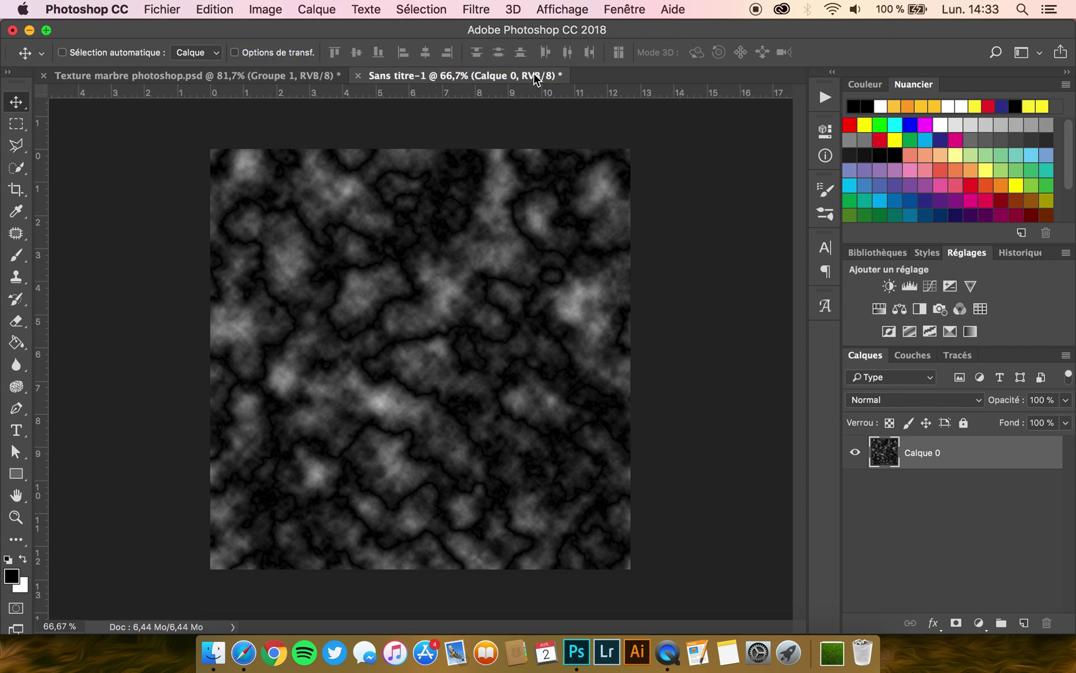
drag(928, 360, 733, 362)
click(991, 199)
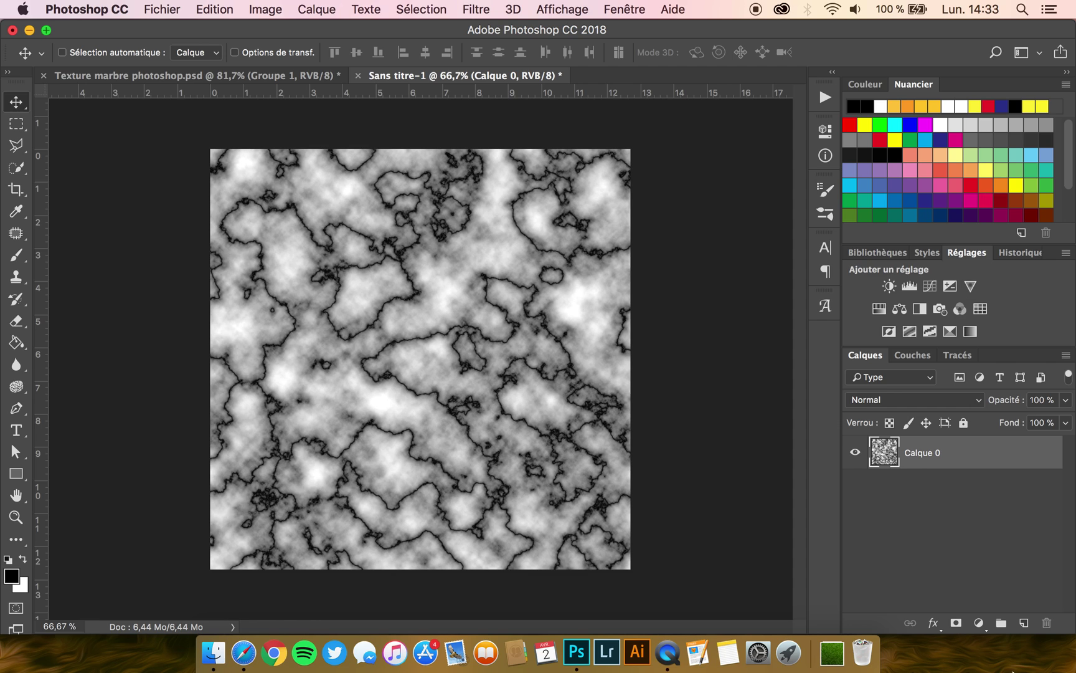
Add a new layer above Calque 0 and render Nuages and Nuages par différence on it
click(1024, 623)
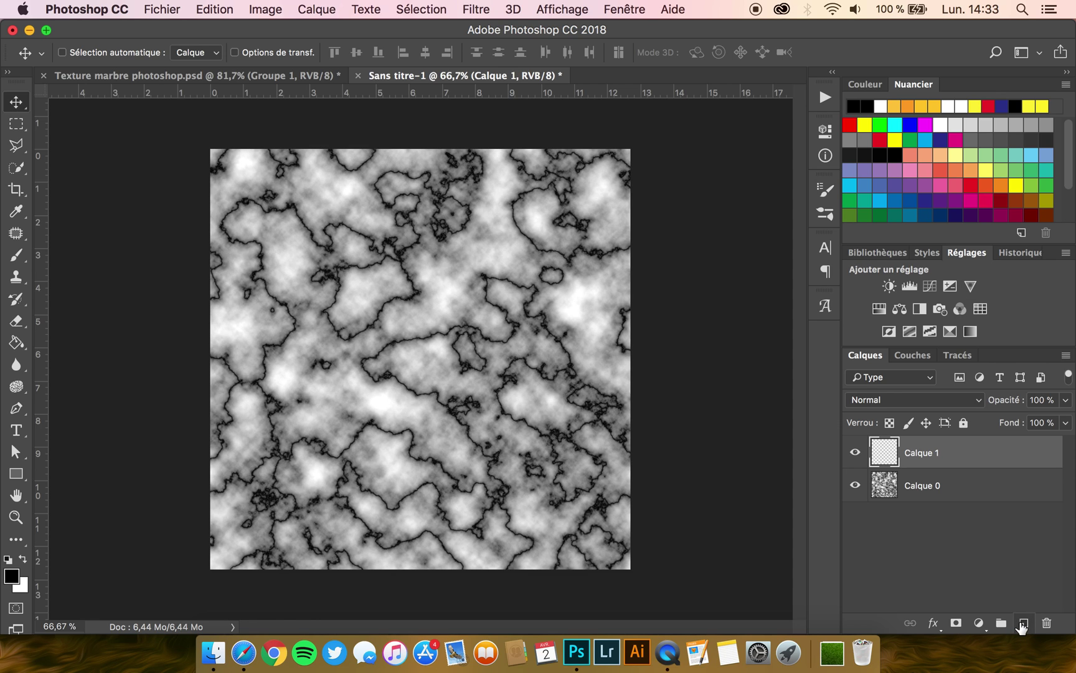
click(475, 7)
mouse_move(535, 309)
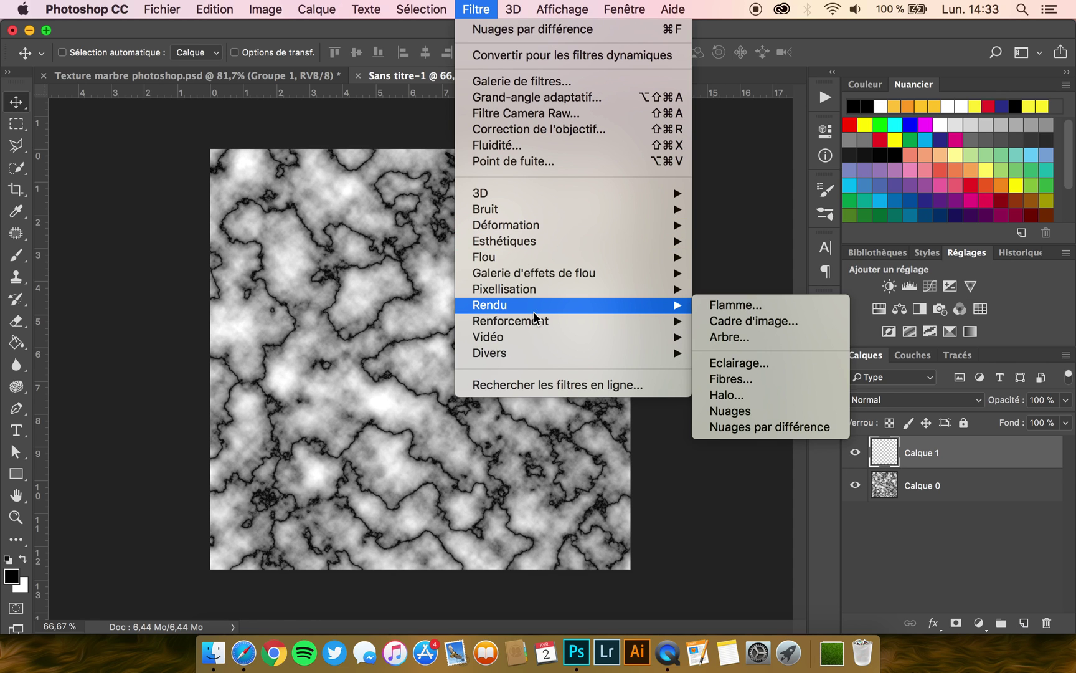
click(746, 412)
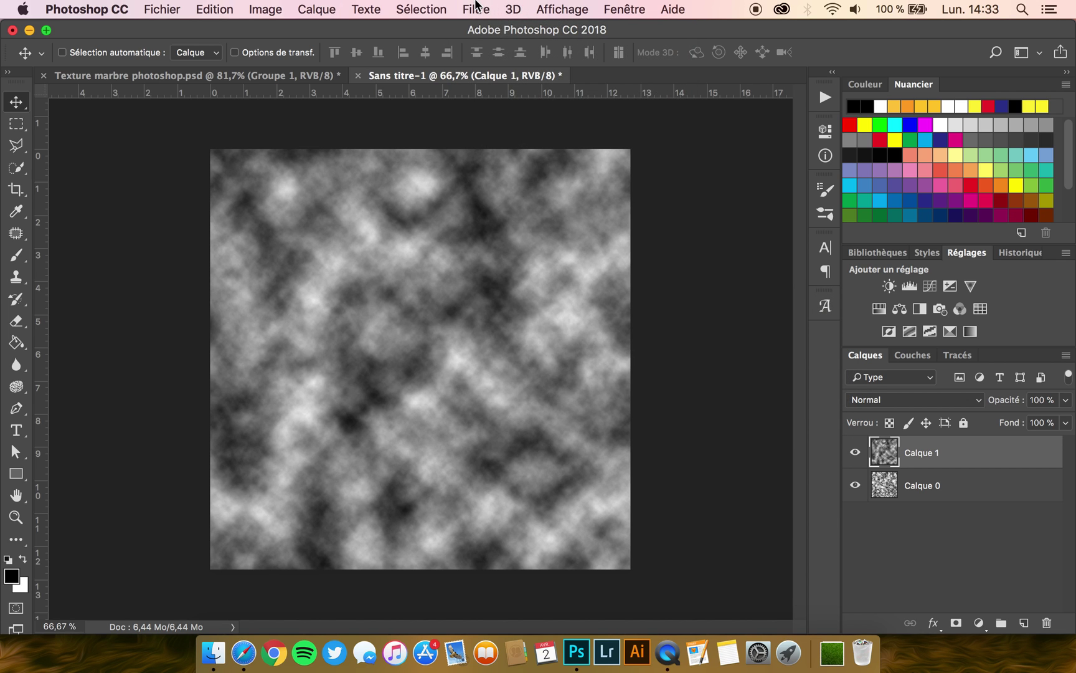
click(476, 9)
mouse_move(523, 305)
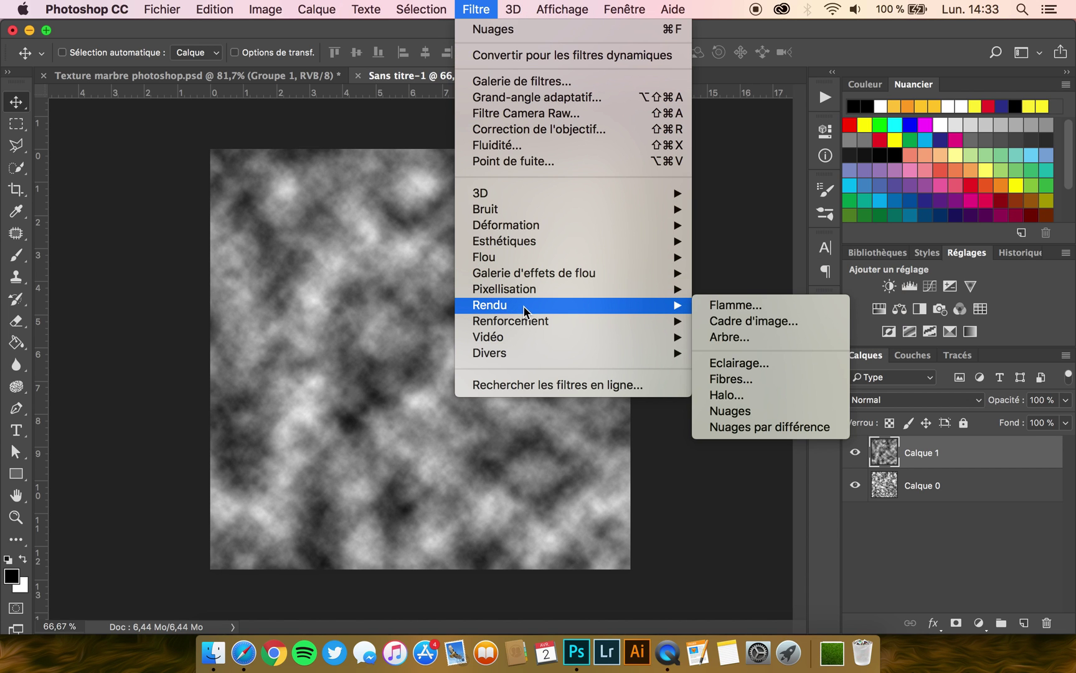
click(755, 426)
Apply Niveaux to Calque 1 with a midtone input of 2,67 and a white input of 124
click(266, 9)
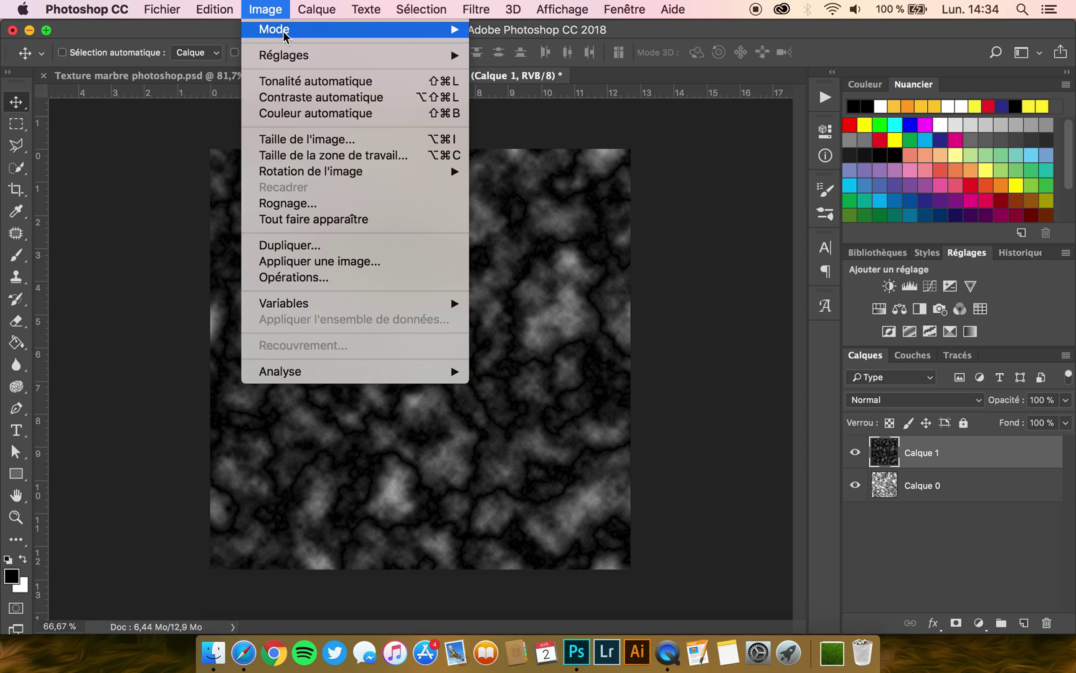
mouse_move(300, 57)
click(606, 75)
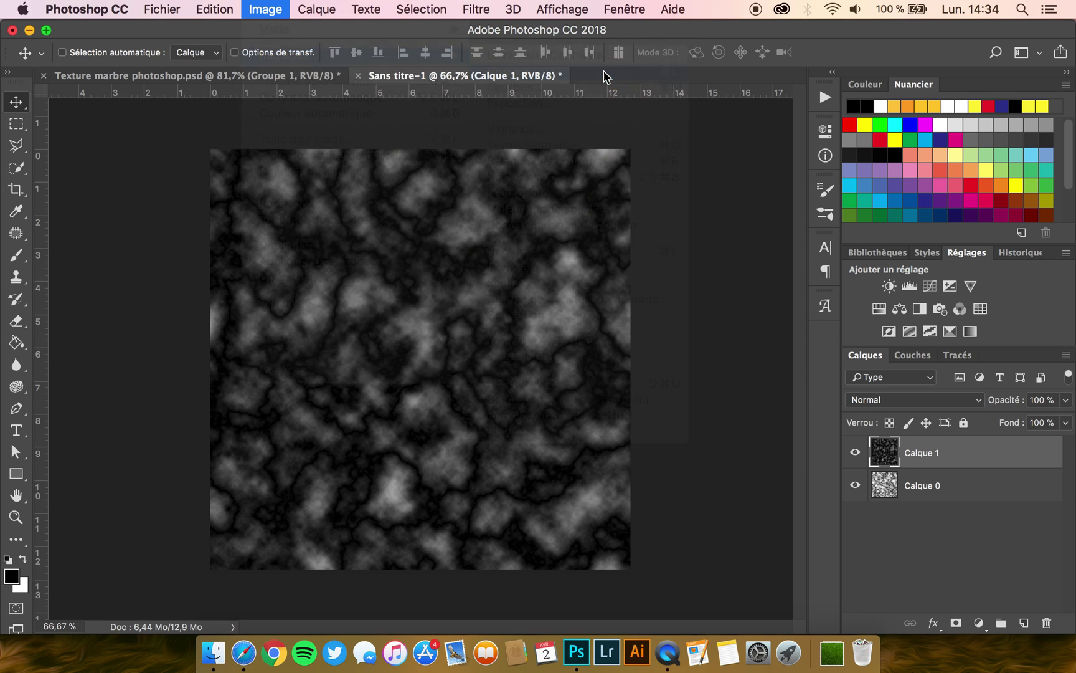
drag(823, 361, 740, 361)
drag(928, 361, 820, 361)
key(Tab)
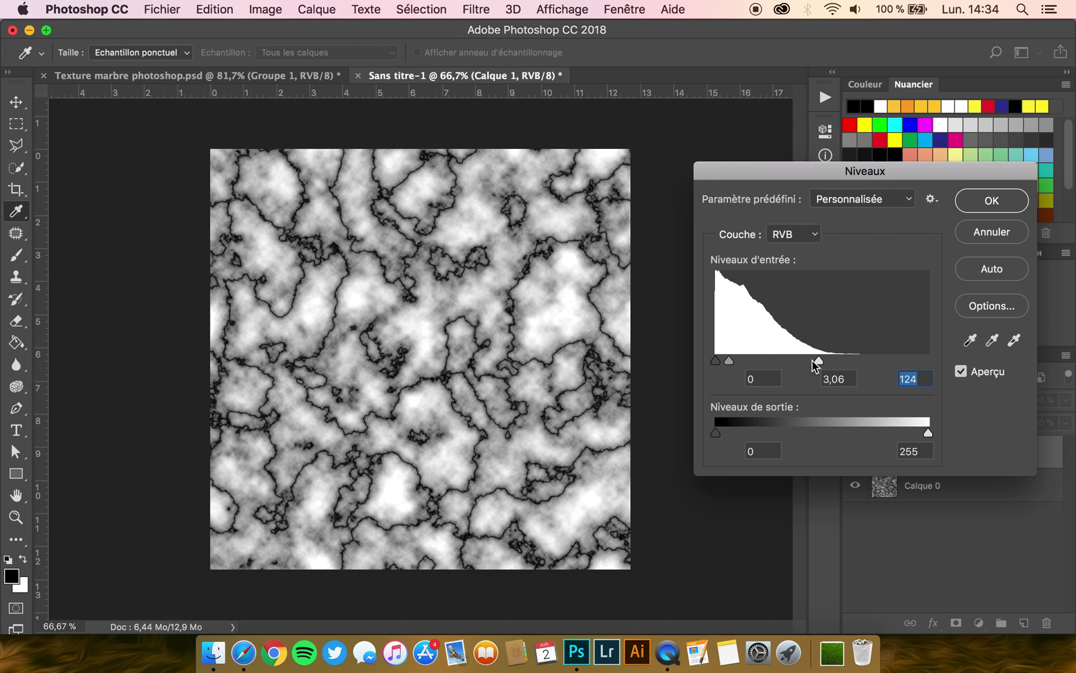
drag(729, 362, 734, 362)
key(shift+Tab)
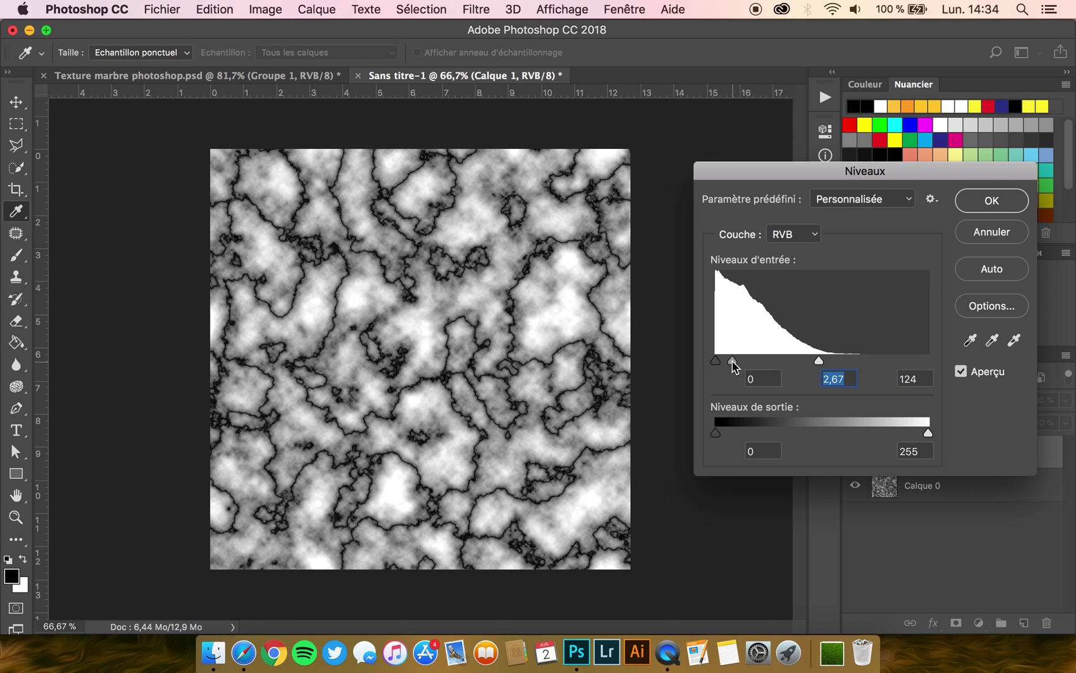
click(993, 213)
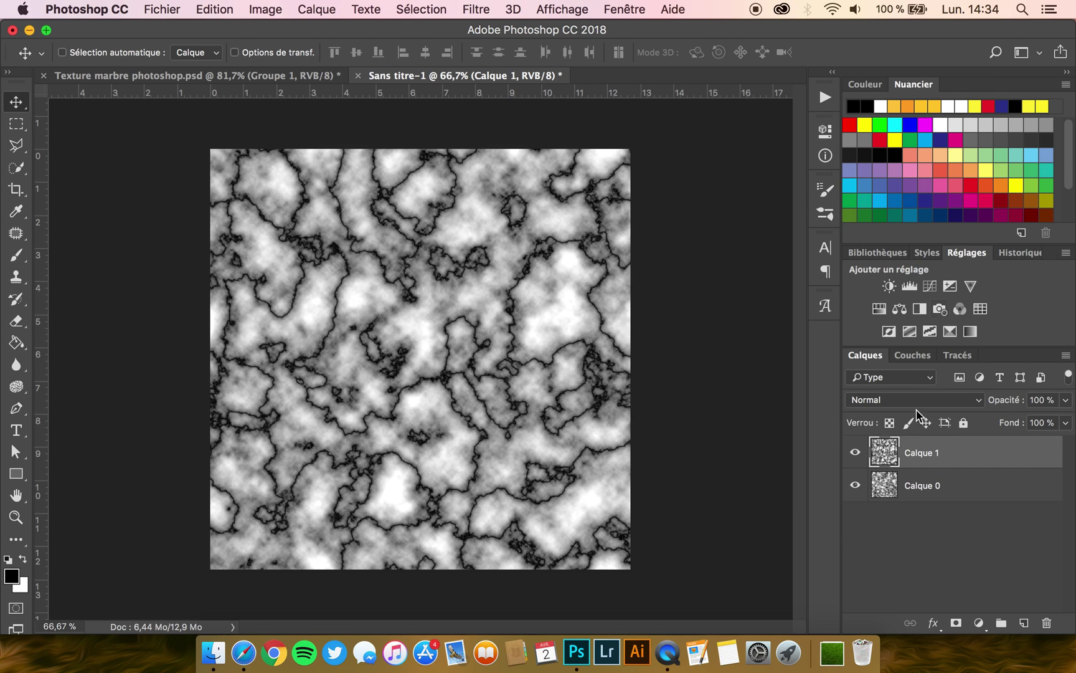
Set the blend mode of Calque 1 to Superposition
click(912, 402)
scroll(900, 487, down, 5)
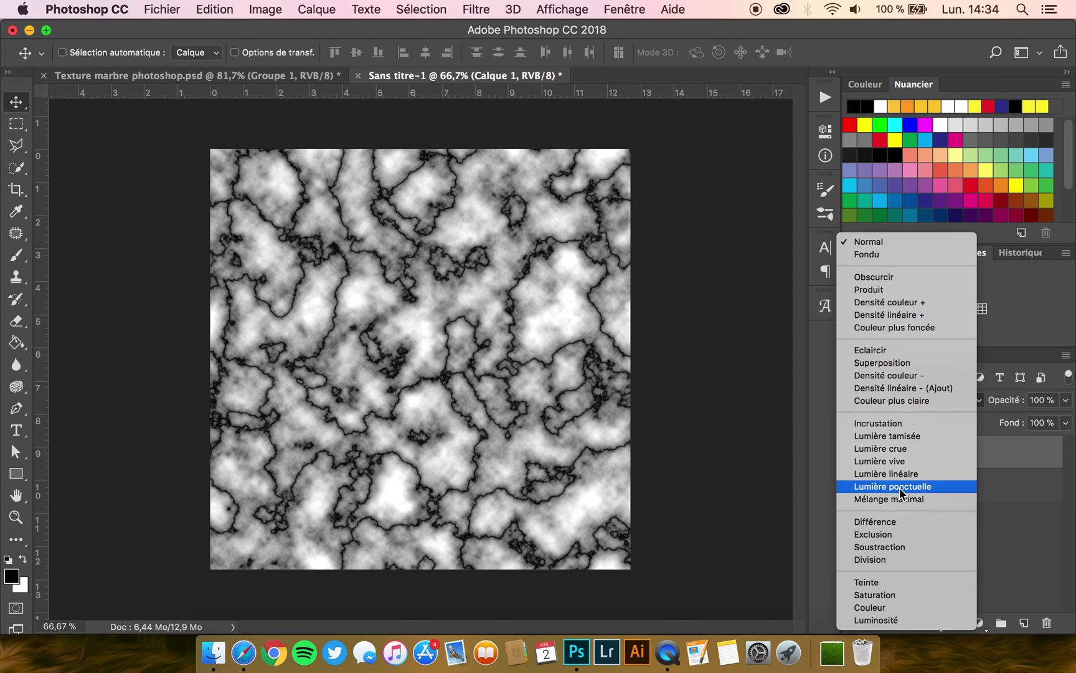
click(891, 361)
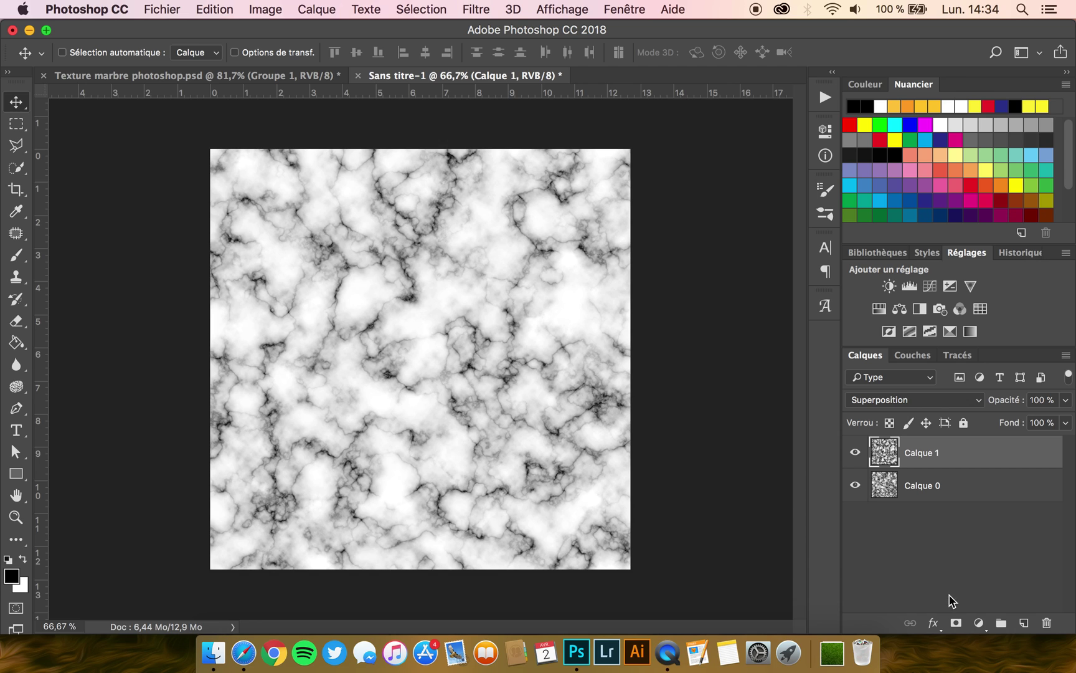
Add a dark purple solid colour fill layer above the marble layers and set its blend mode to Superposition
click(979, 623)
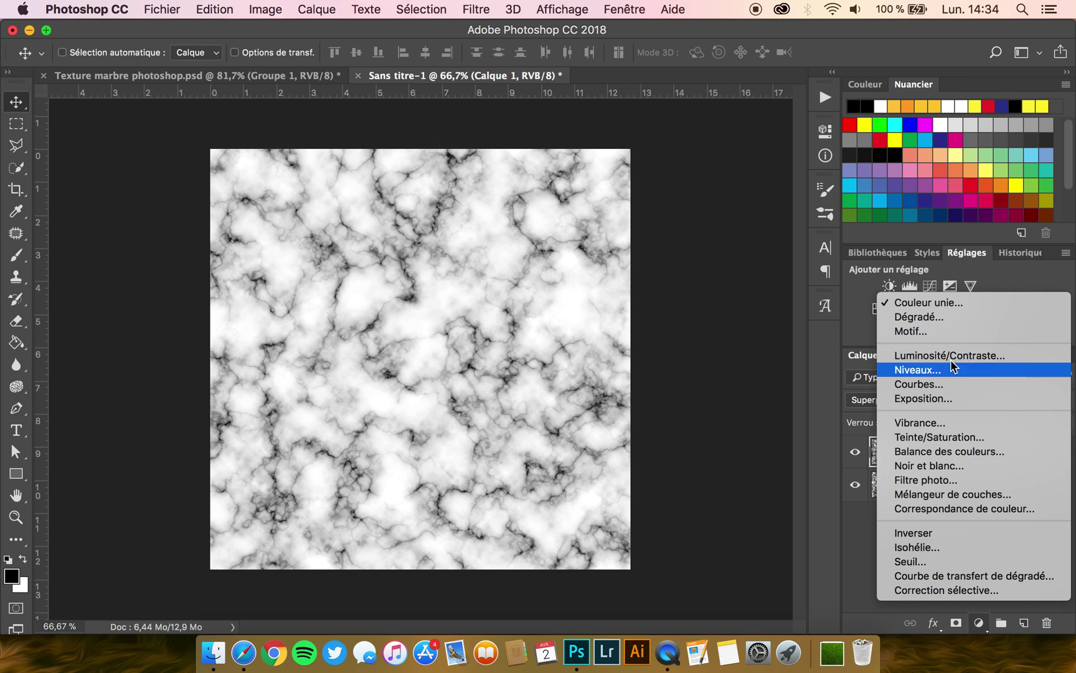
click(980, 625)
click(979, 623)
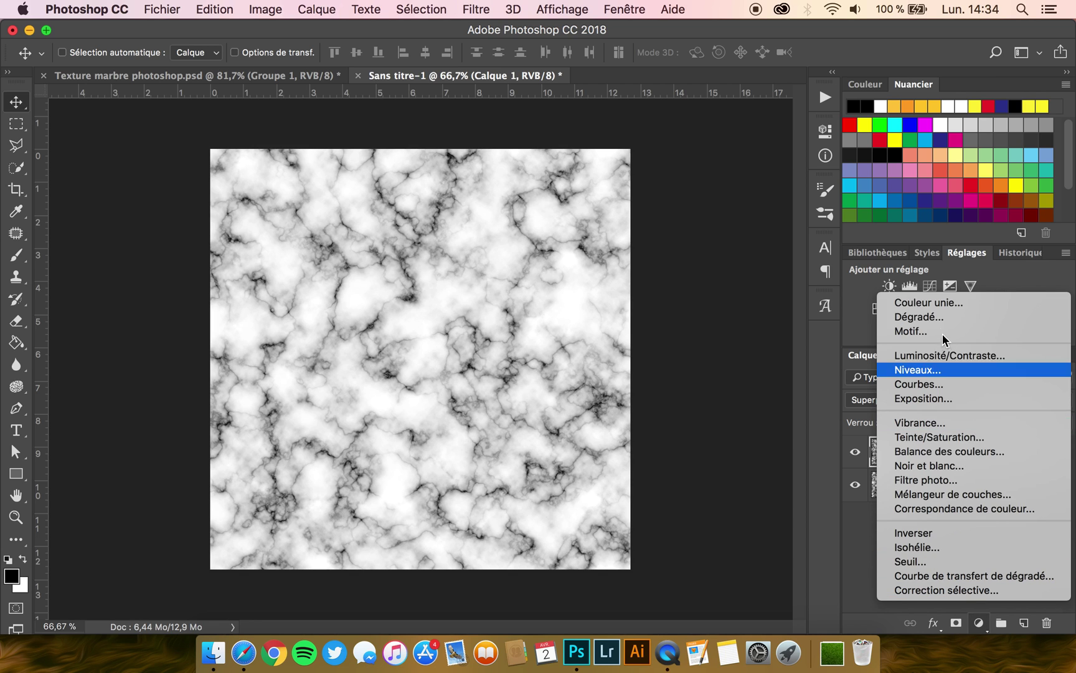
click(933, 303)
drag(743, 202, 744, 268)
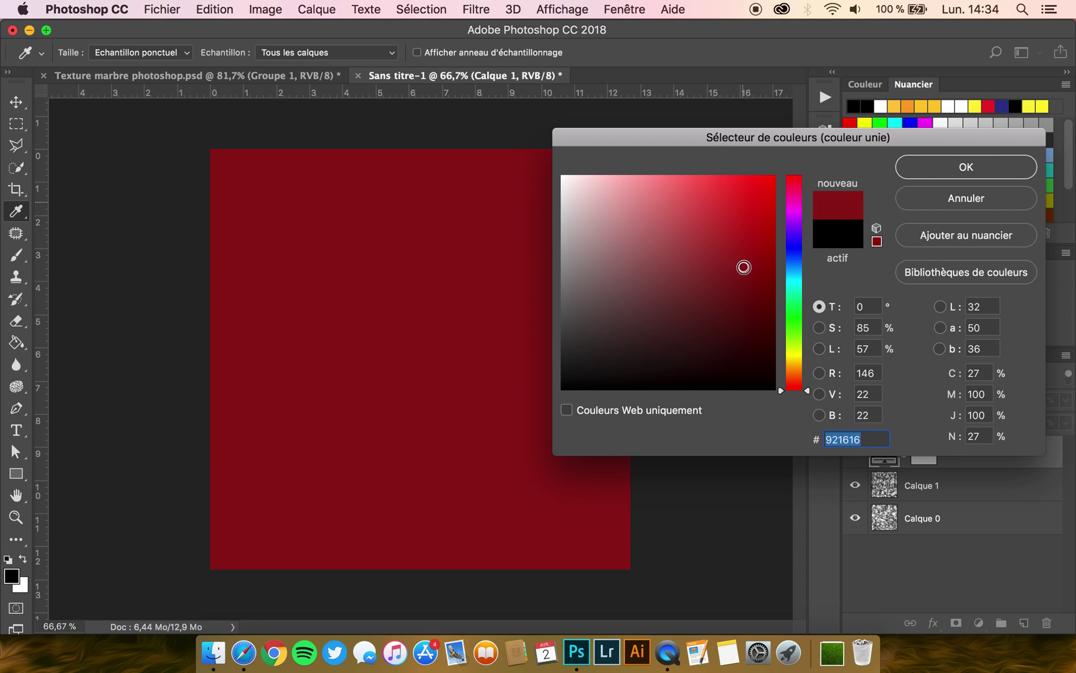
click(793, 223)
click(967, 167)
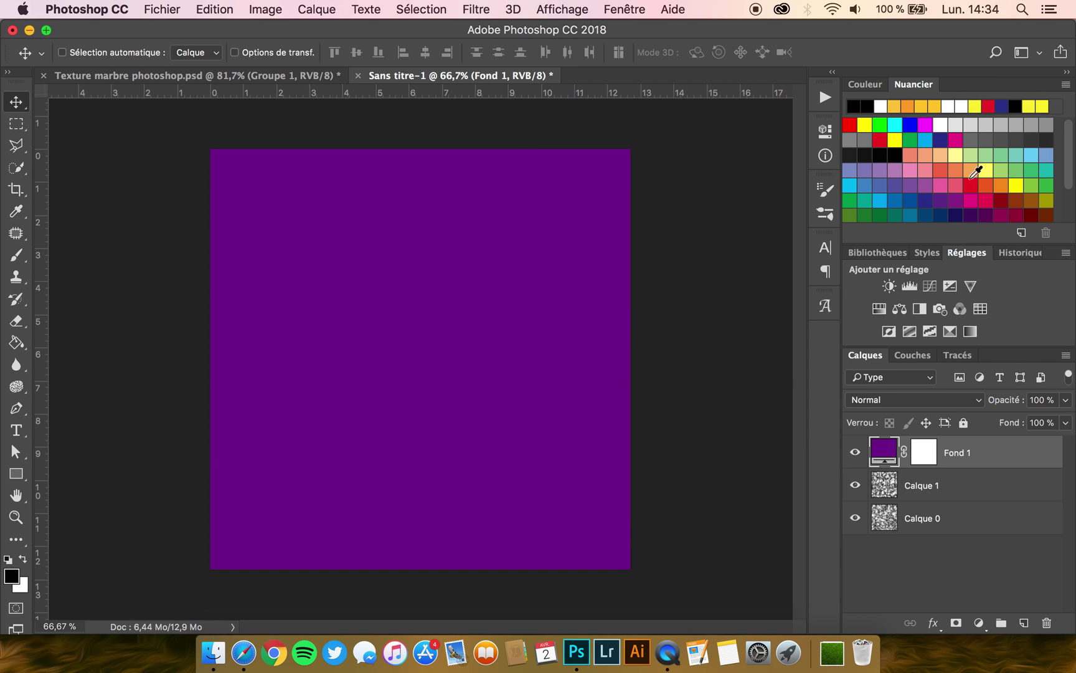
click(918, 399)
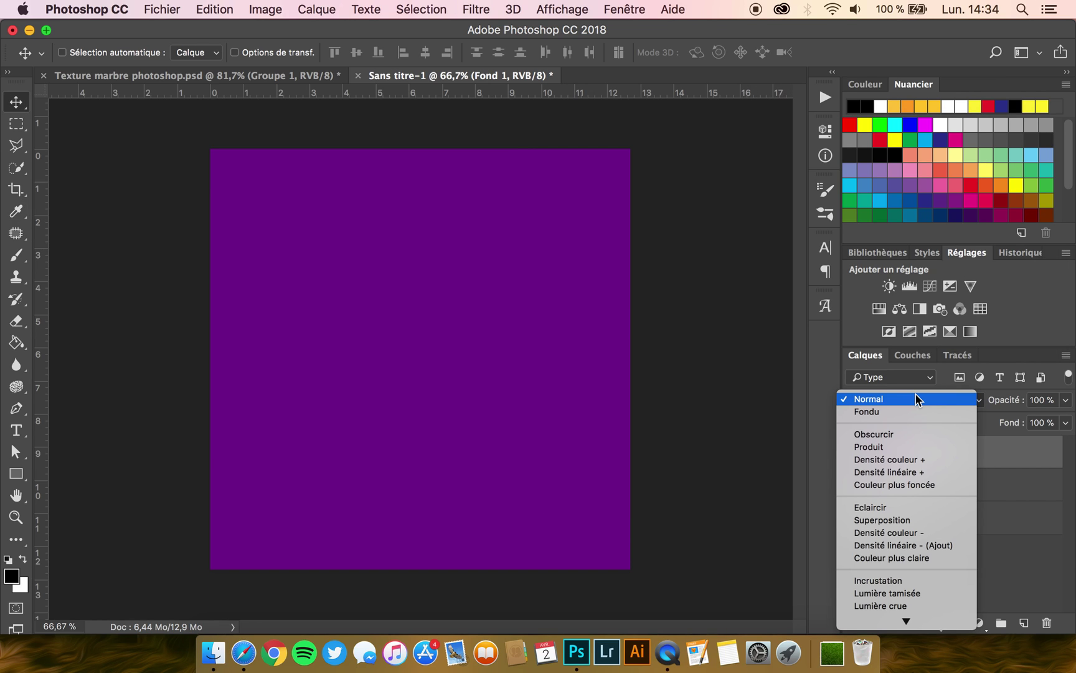
click(893, 520)
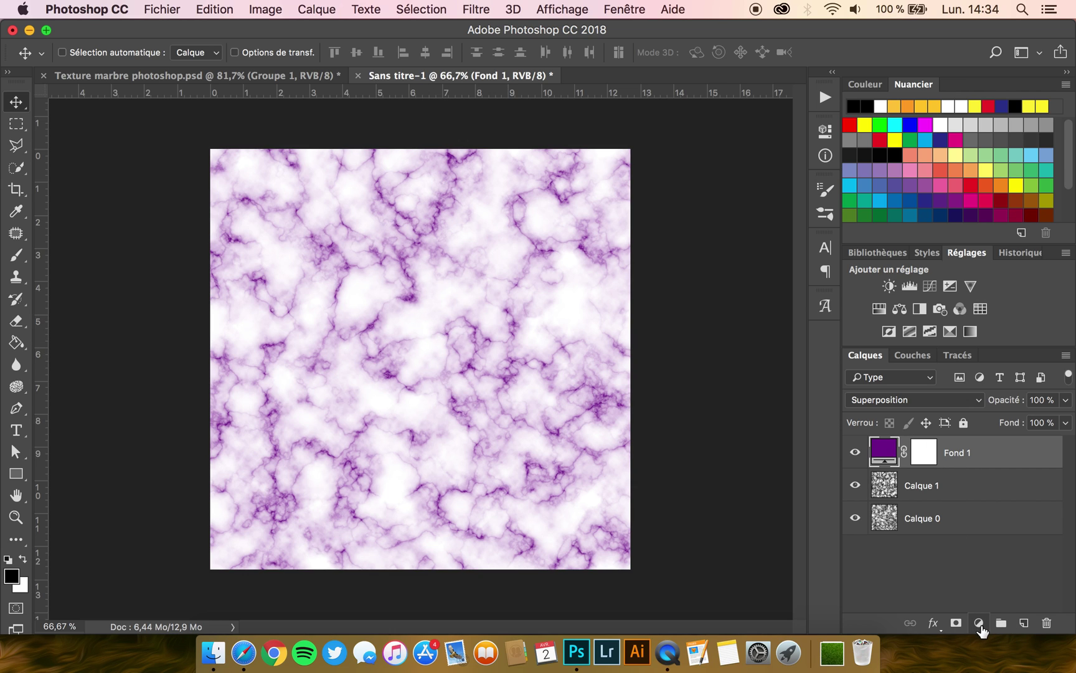
Add a light pink (#f9d7d7) solid colour fill layer on top and set its blend mode to Produit
click(979, 624)
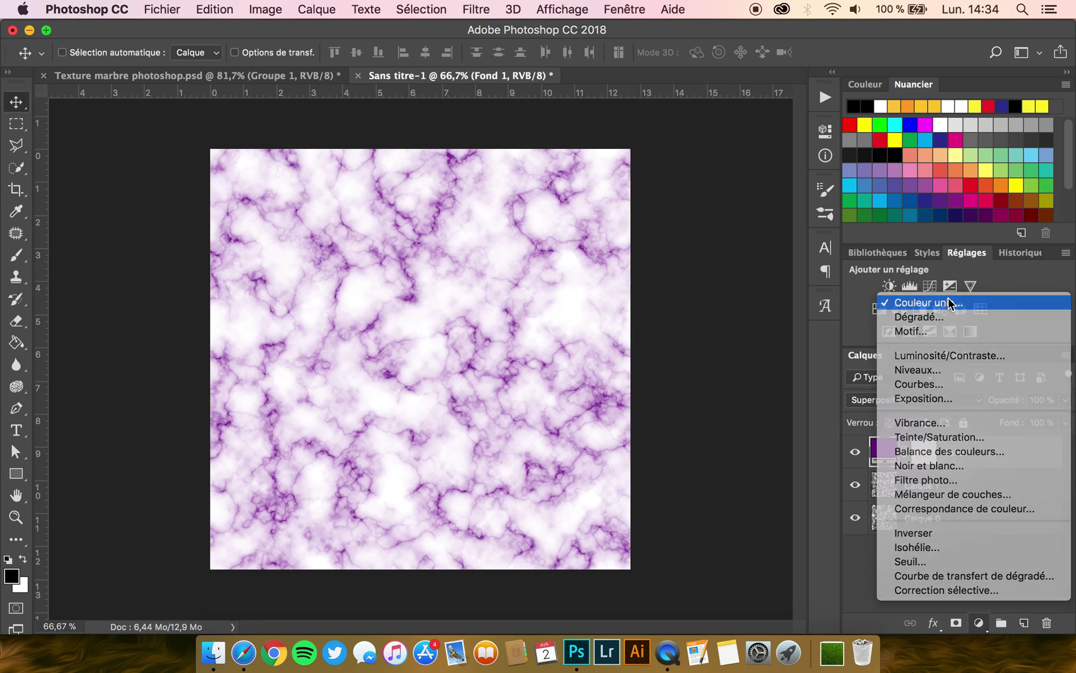
click(949, 303)
drag(609, 183, 591, 180)
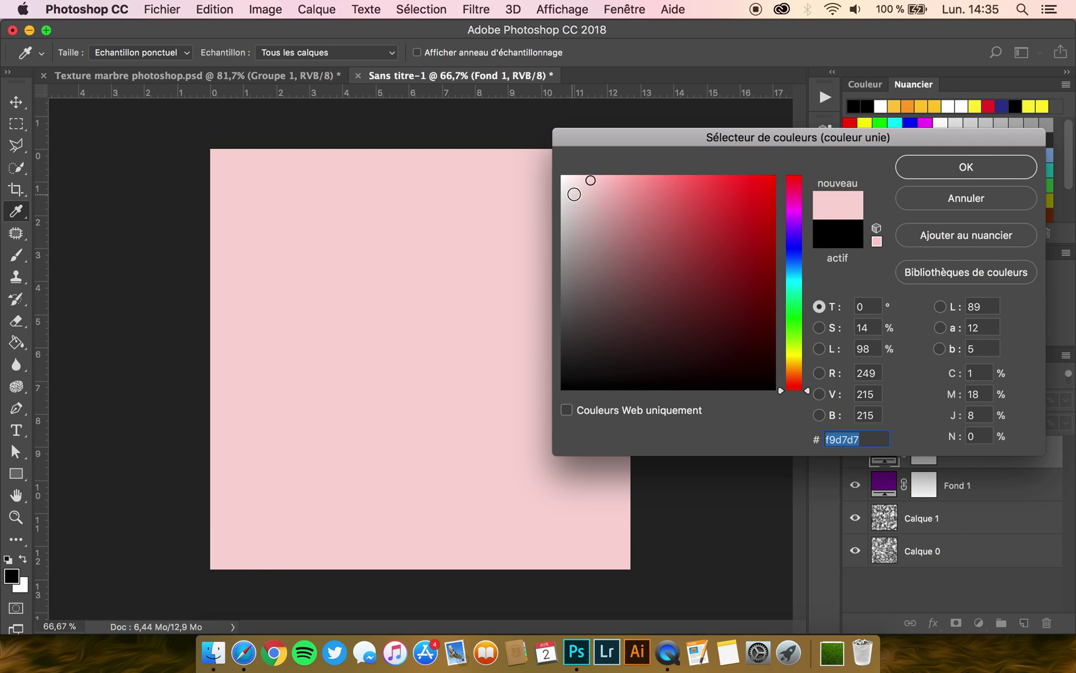
click(952, 176)
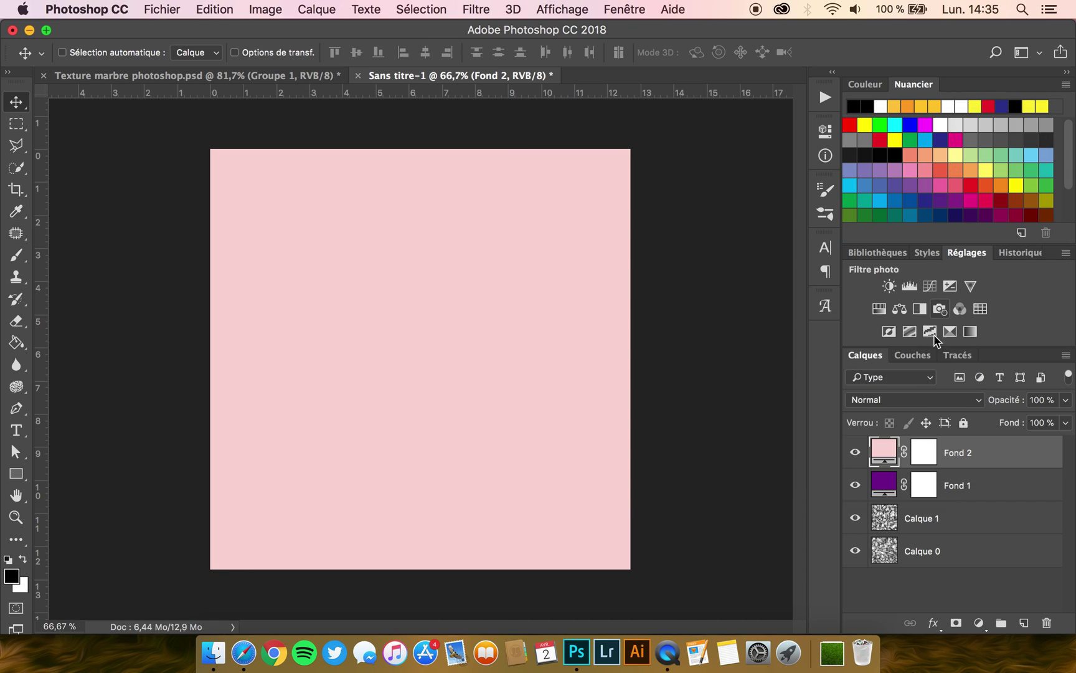
click(914, 399)
click(902, 446)
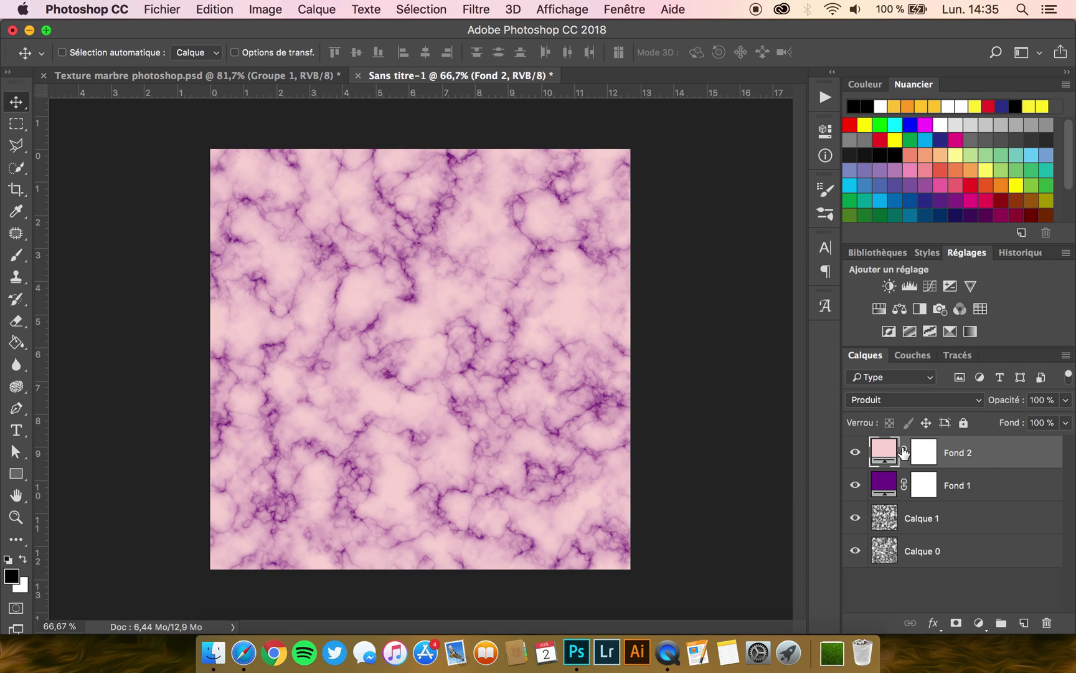
Compare the marble with the purple fill hidden and shown, and reduce the pink fill layer's opacity to 33 %
click(856, 485)
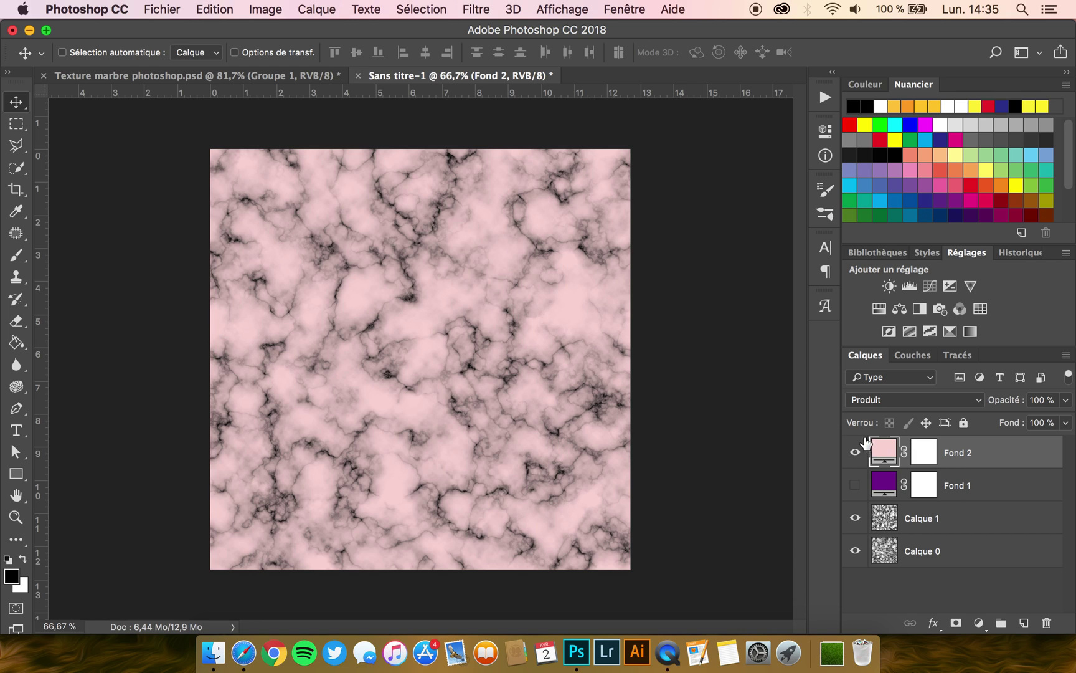
click(856, 485)
click(1065, 402)
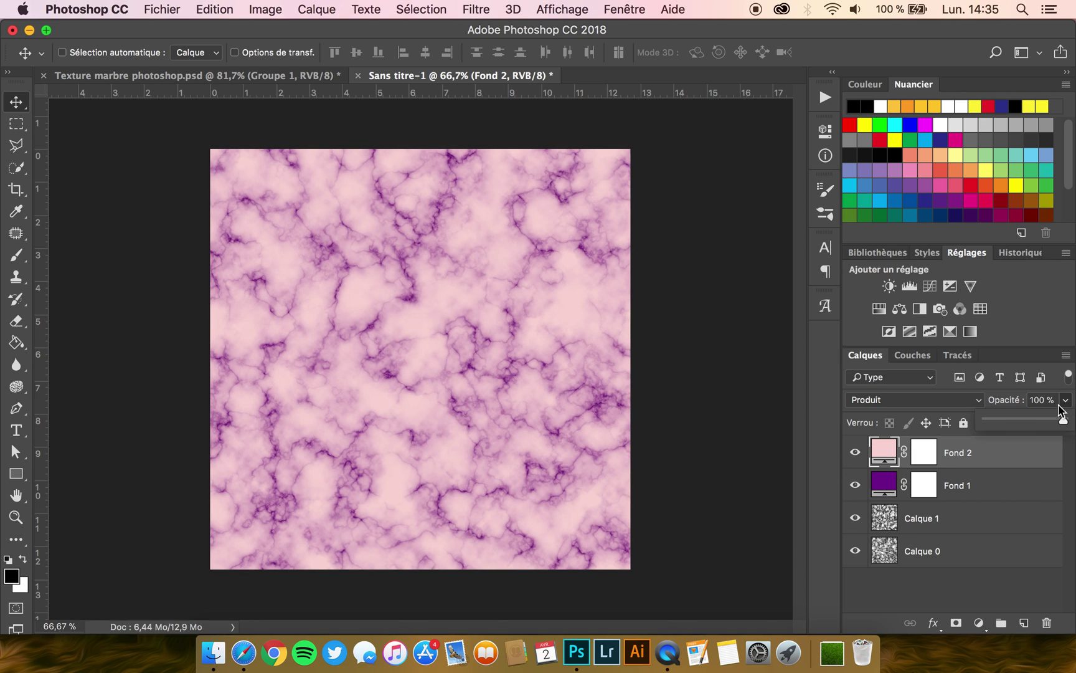
click(1016, 421)
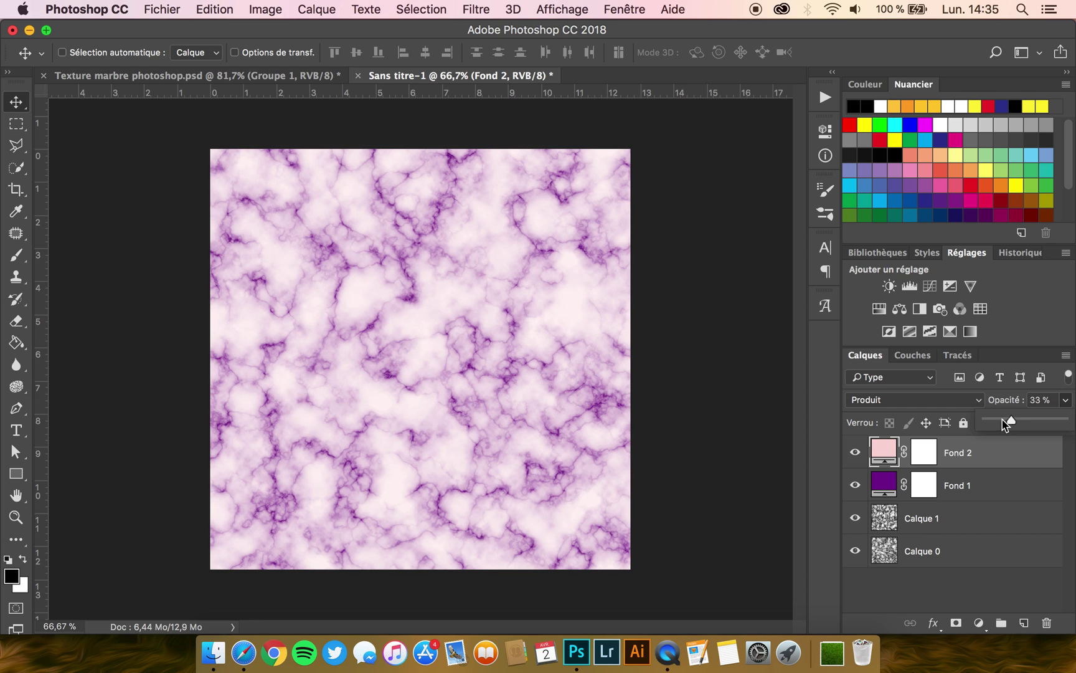
Clip the purple fill layer to Calque 1 with a clipping mask, and hide the pink fill layer
click(856, 453)
click(855, 453)
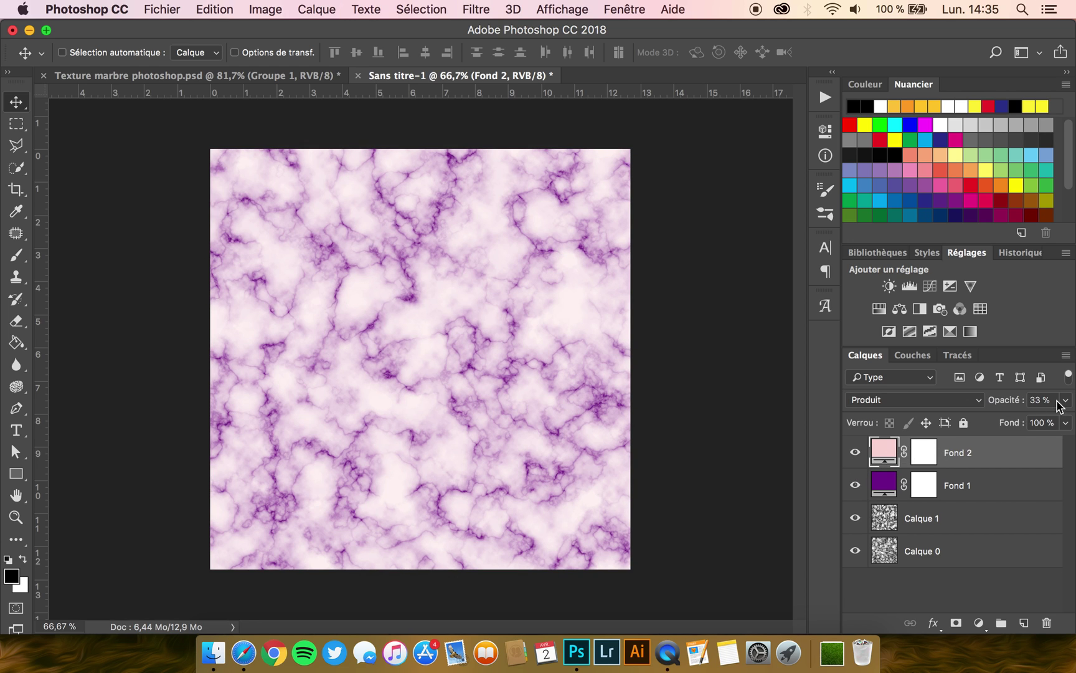
click(887, 488)
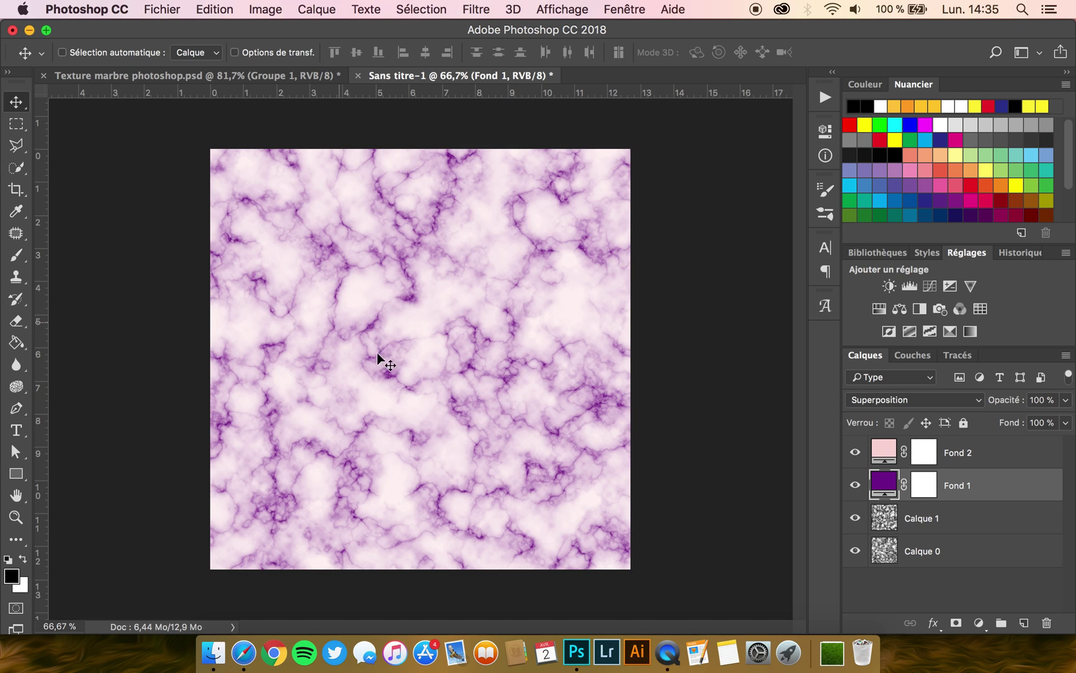
right_click(994, 485)
scroll(971, 495, down, 10)
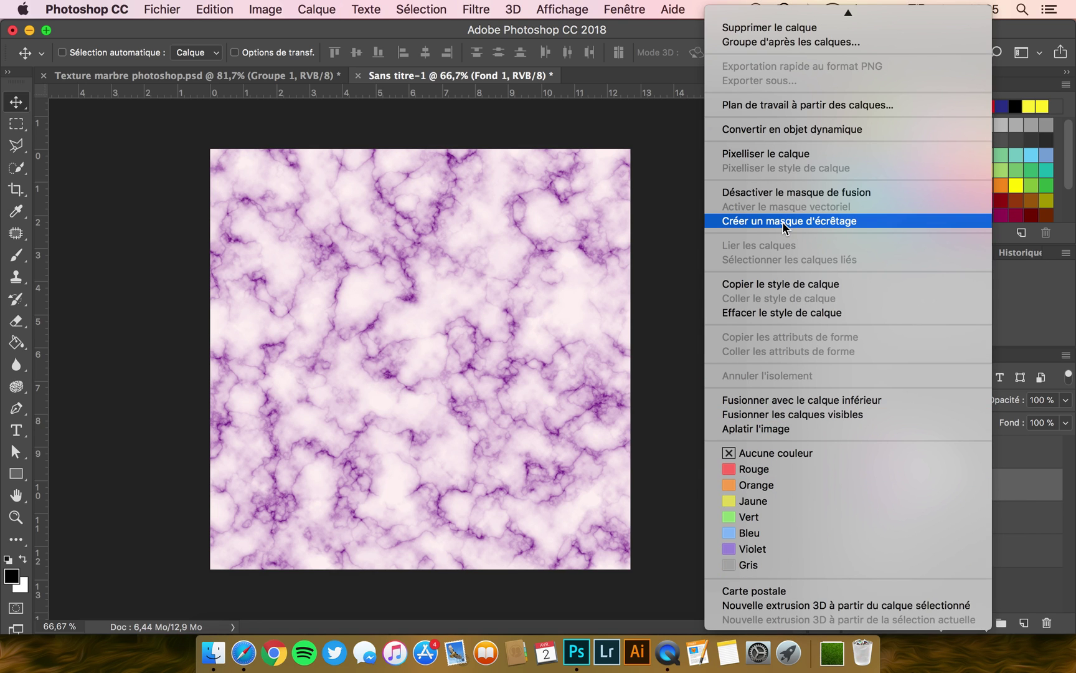
click(783, 220)
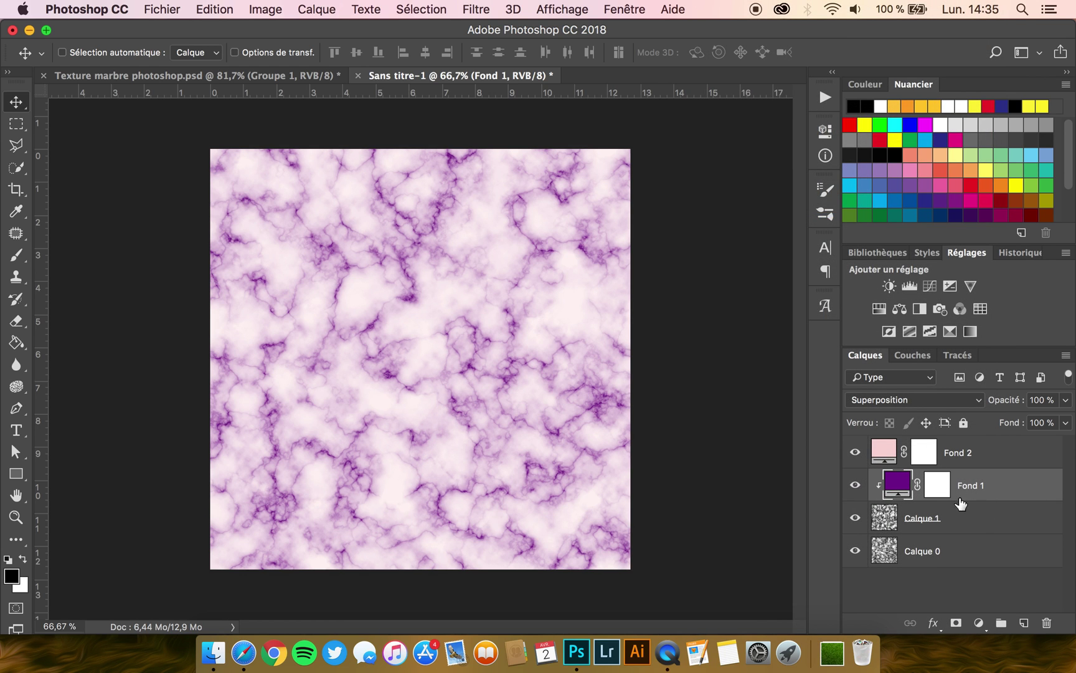
click(856, 452)
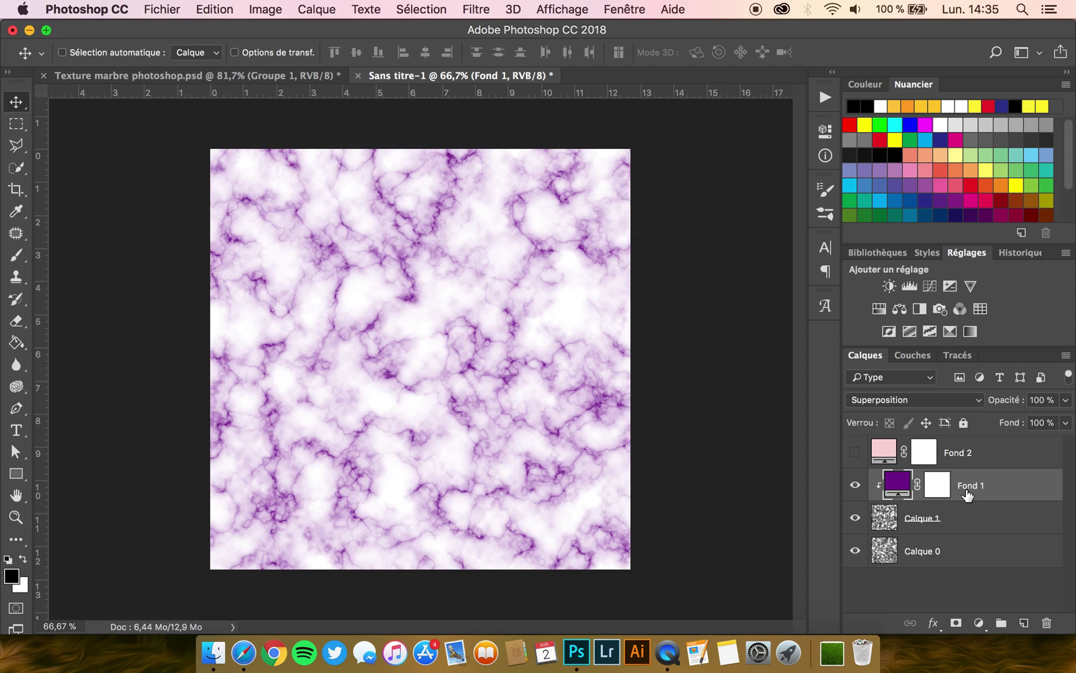
Add a blue solid colour fill layer directly above Calque 0 and set its blend mode to Superposition
click(971, 564)
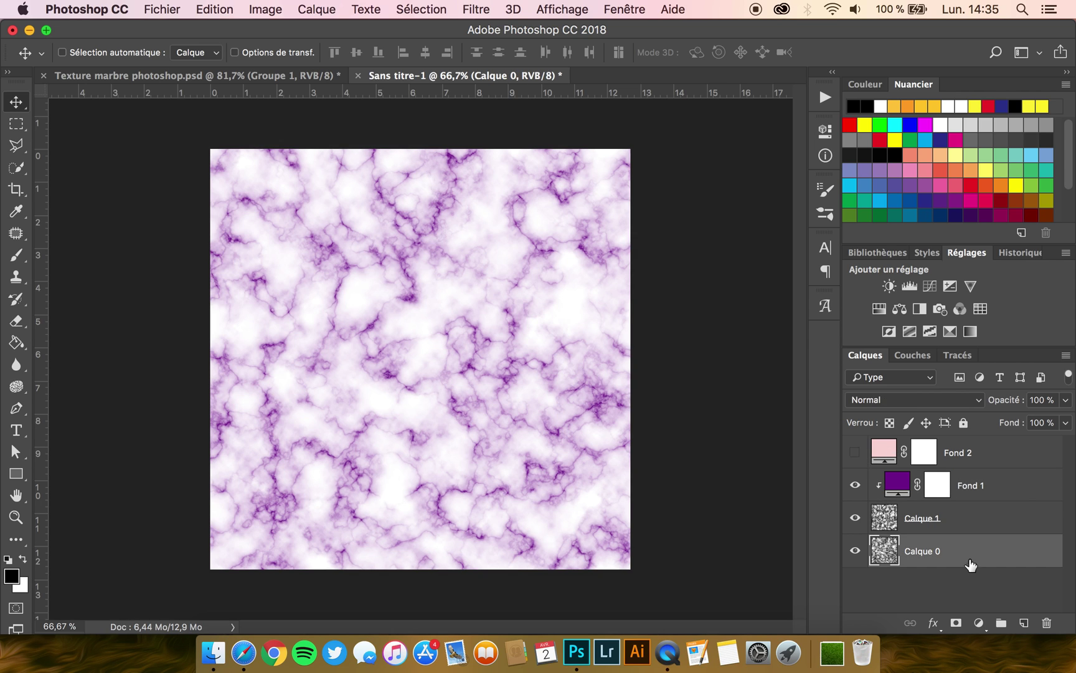
click(979, 623)
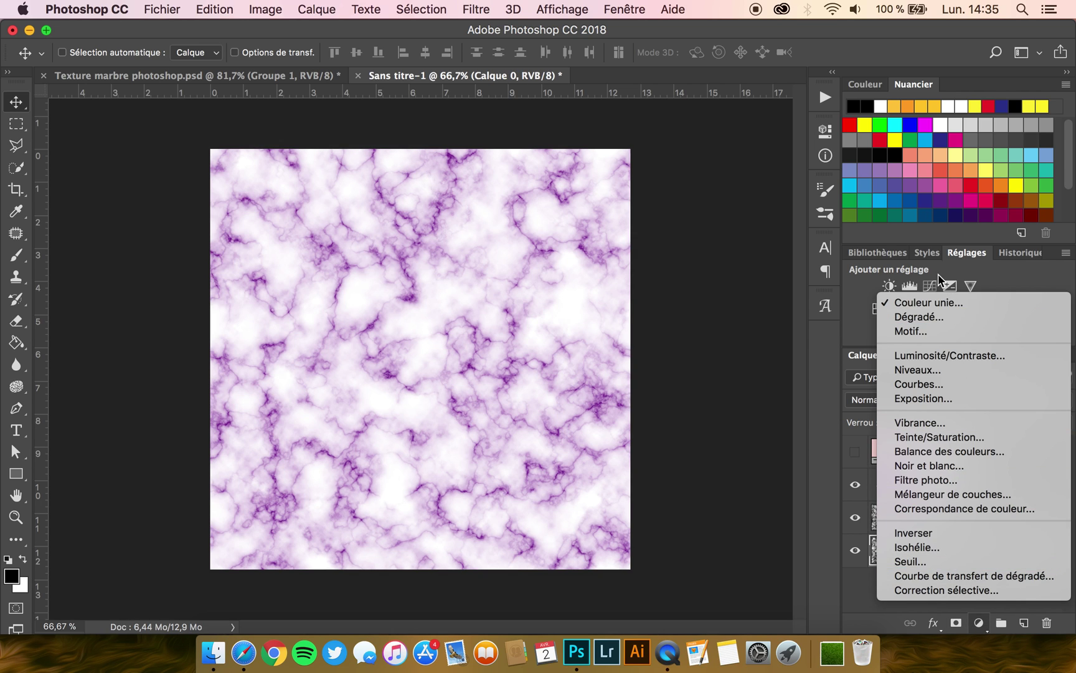
click(935, 302)
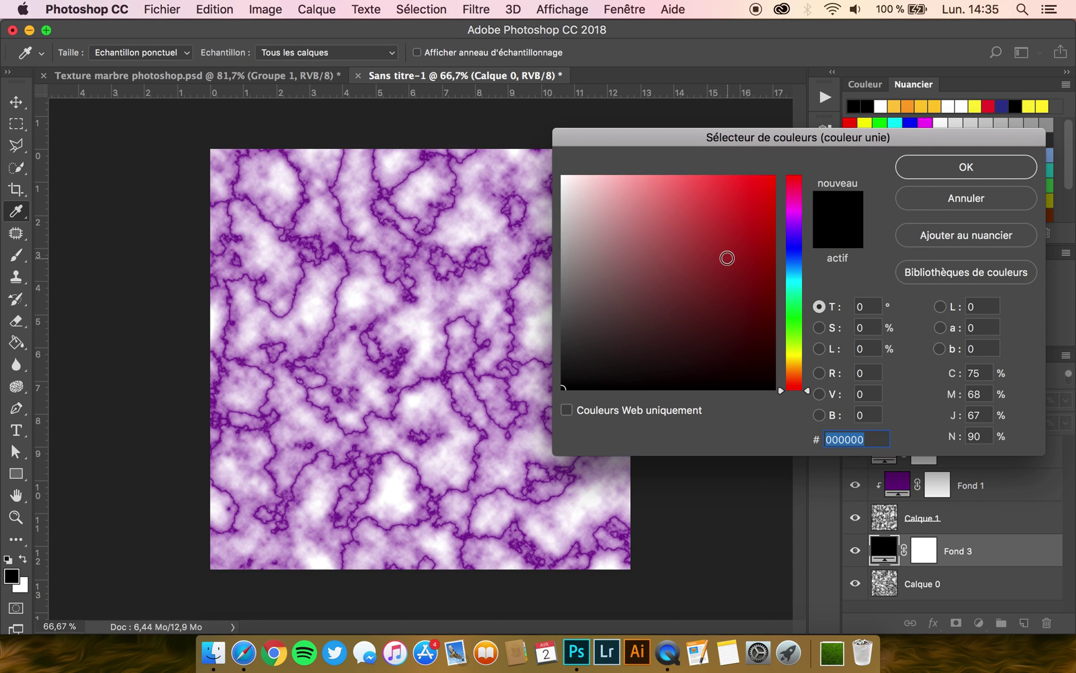
click(795, 260)
mouse_move(751, 209)
mouse_down()
mouse_move(752, 263)
mouse_move(754, 220)
mouse_up()
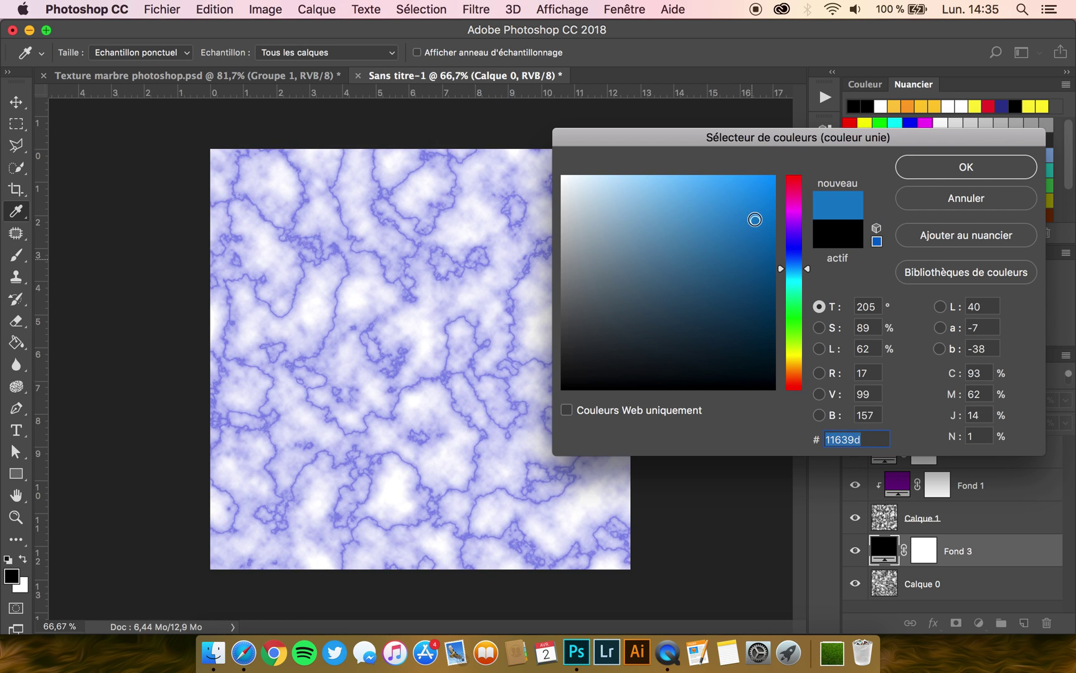
click(983, 168)
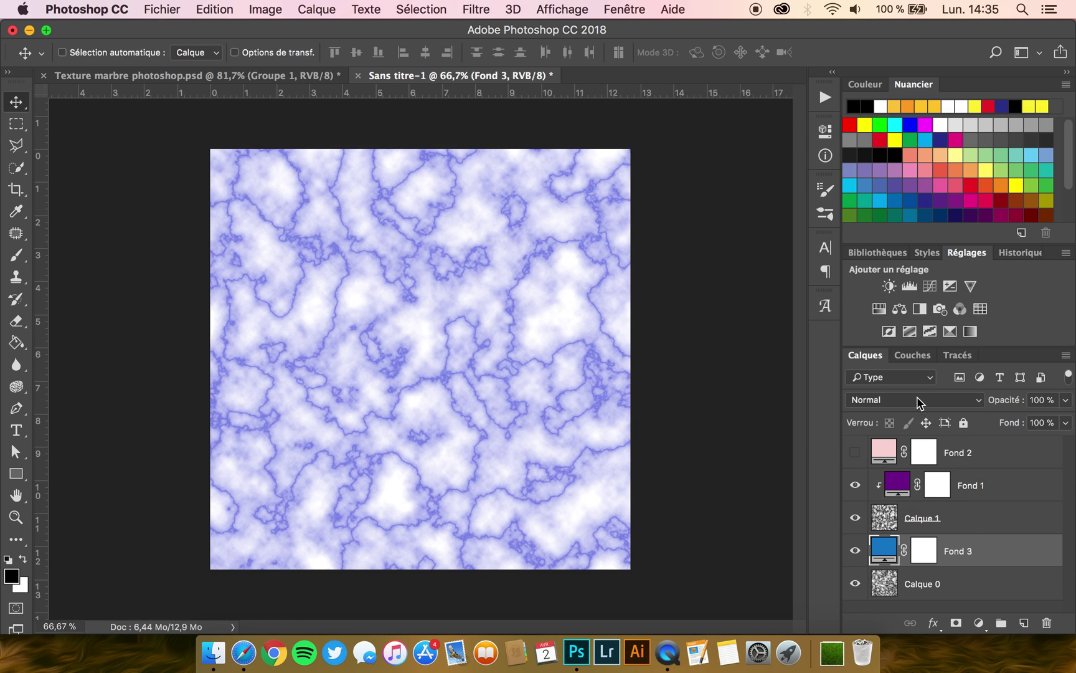
click(927, 400)
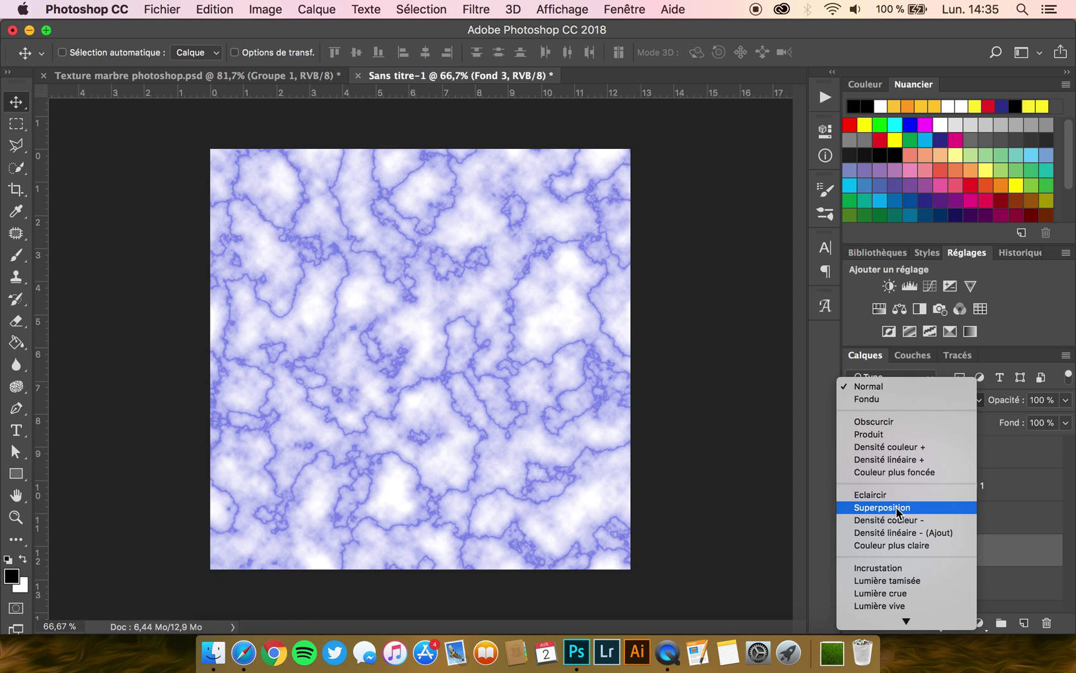
click(896, 507)
Try clipping the blue fill layer to Calque 0, and undo the clipping mask
right_click(963, 555)
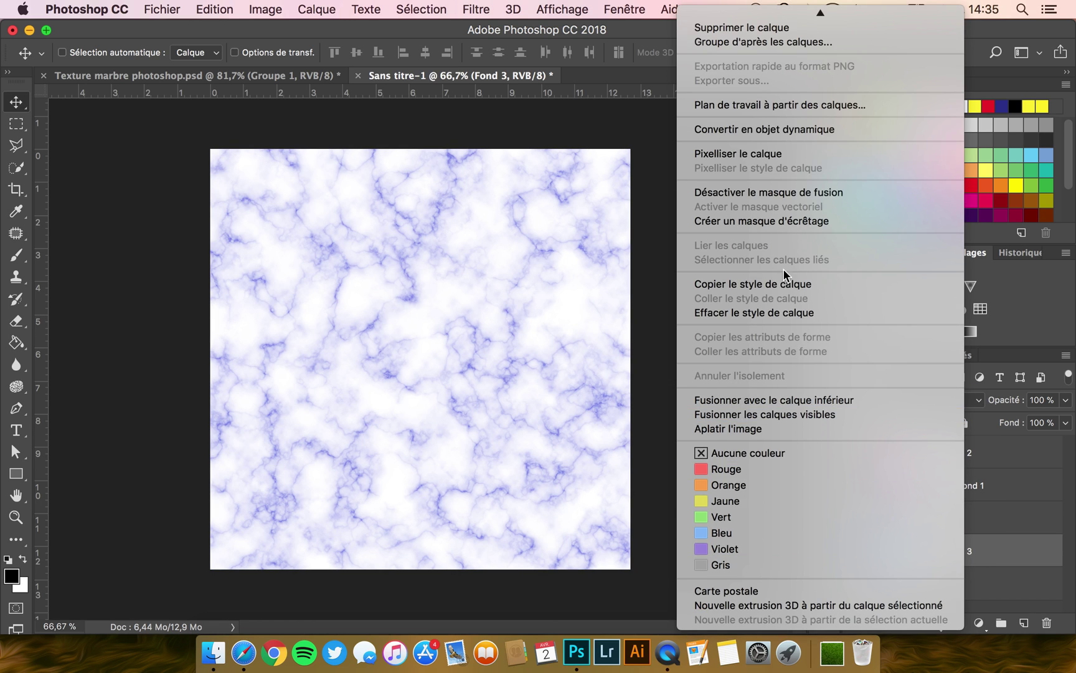
click(748, 218)
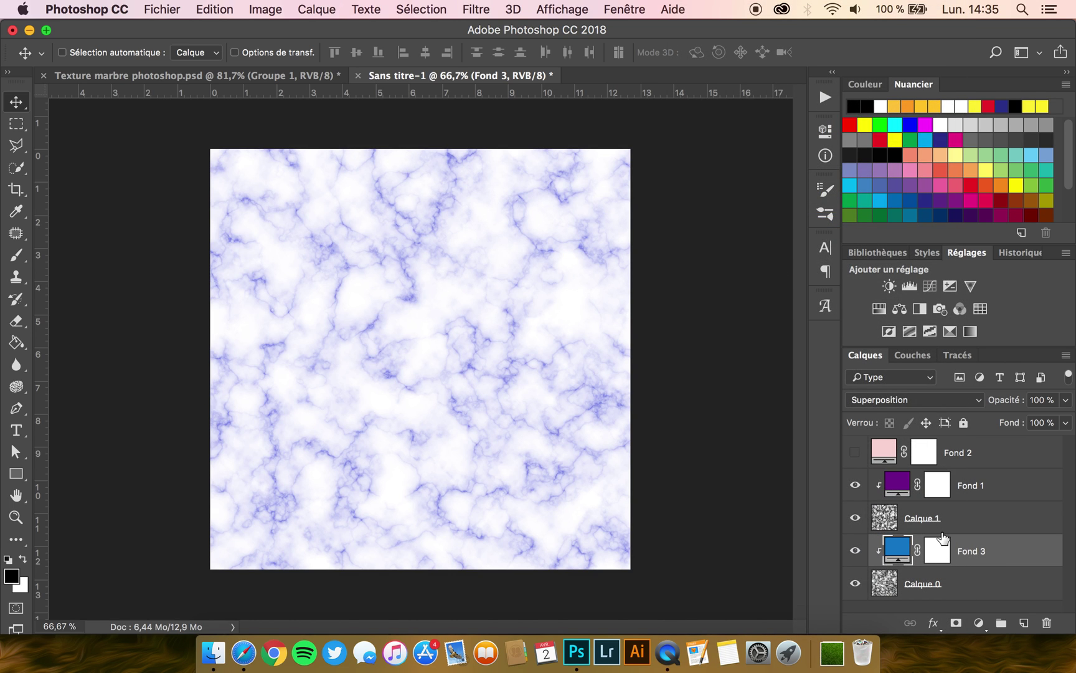
key(super+z)
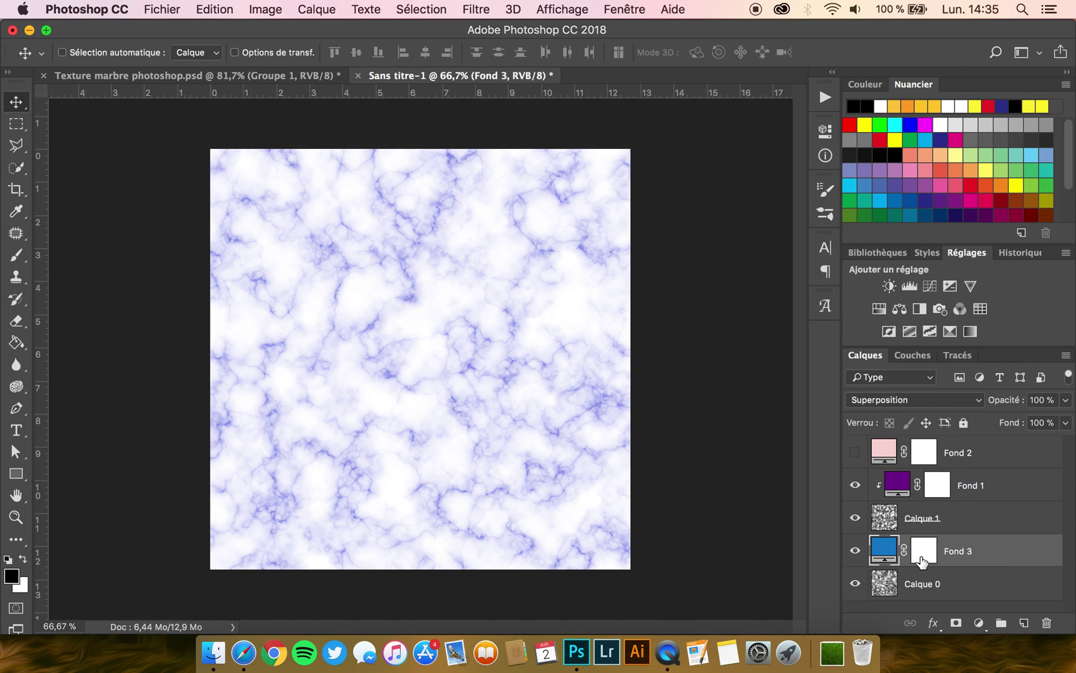
Change the colour of the blue fill layer above Calque 0 to a darker blue
double_click(888, 553)
mouse_move(756, 268)
mouse_down()
mouse_move(747, 290)
mouse_move(741, 233)
mouse_move(759, 266)
mouse_up()
click(933, 167)
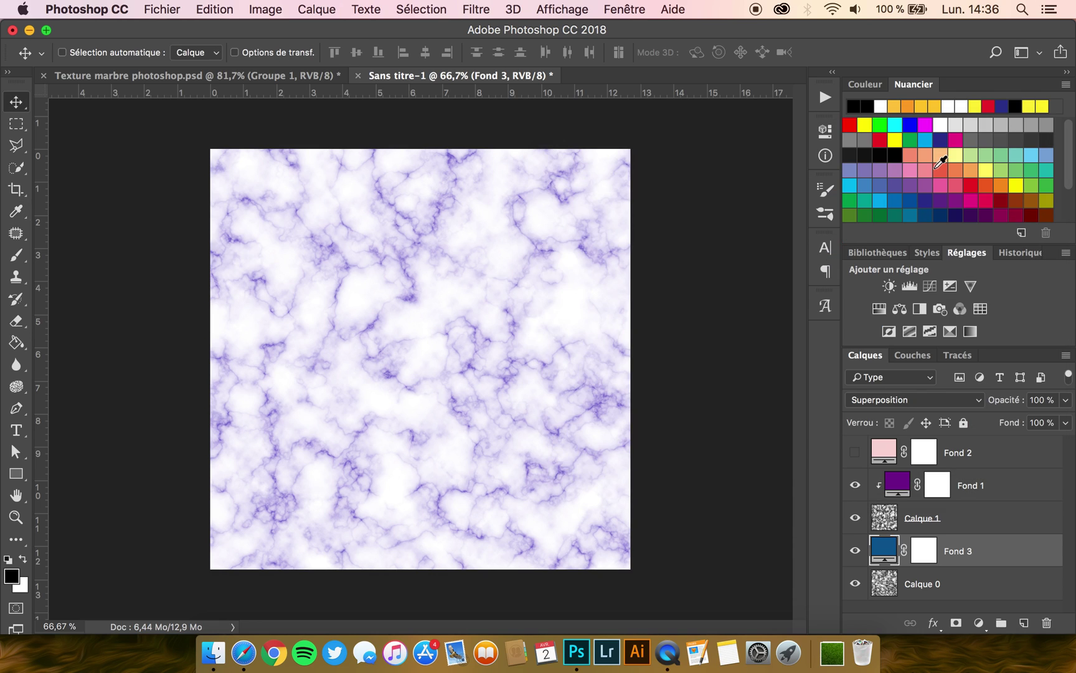
Delete the hidden pink fill layer Fond 2
click(972, 489)
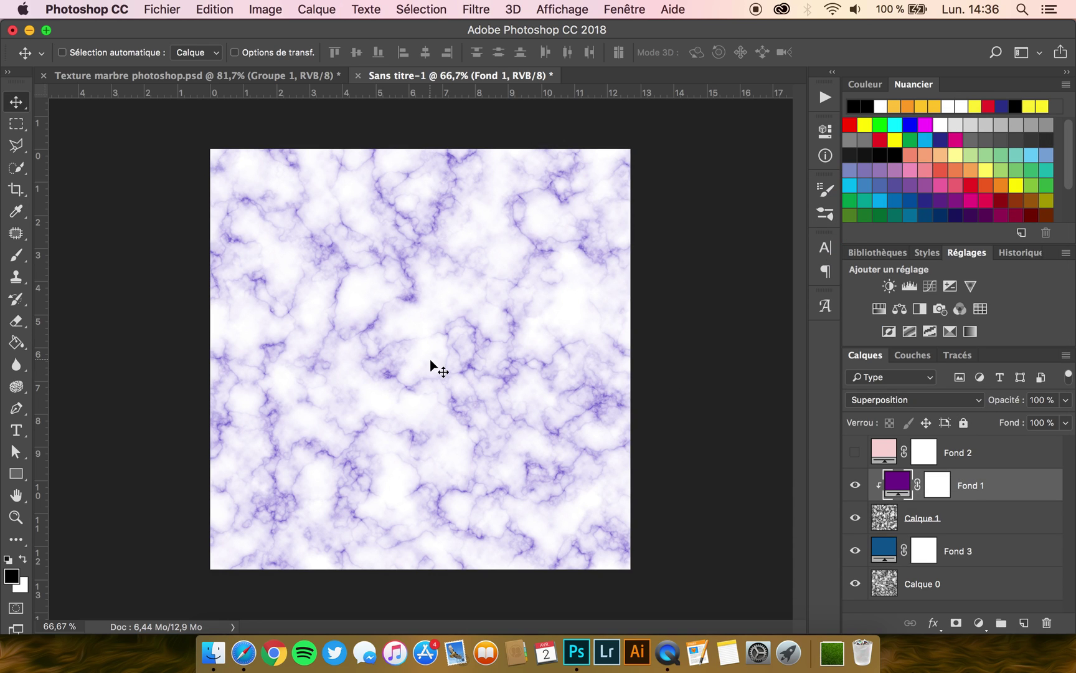
click(984, 455)
key(BackSpace)
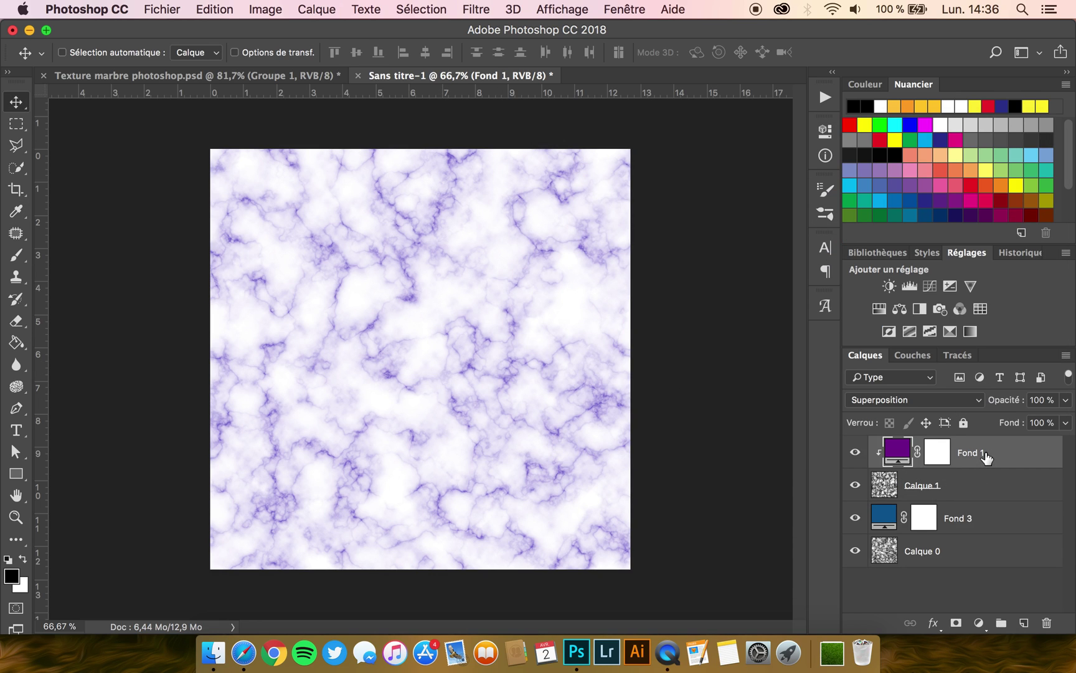
Add a new layer on top of the stack and render Nuages and Nuages par différence on it
click(1023, 623)
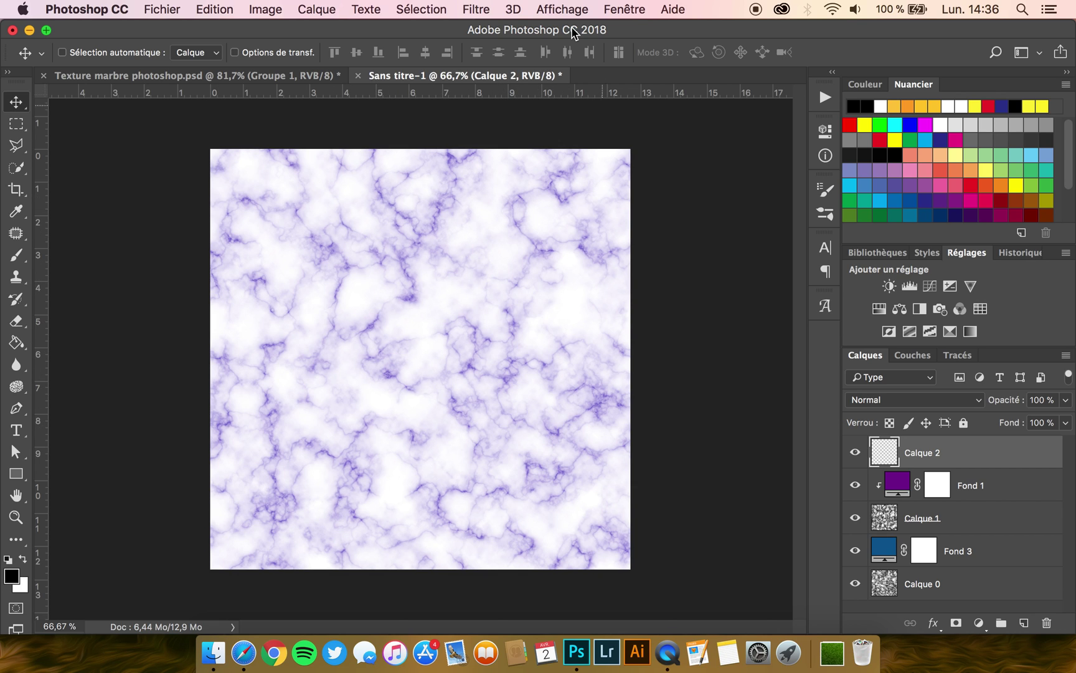
click(475, 7)
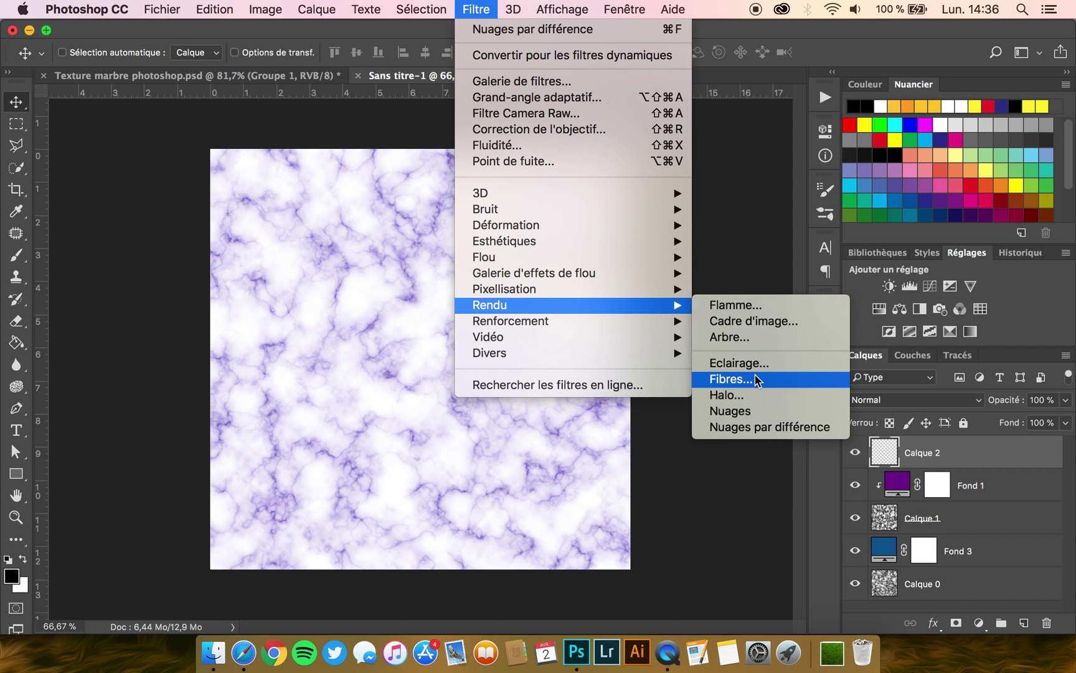
click(740, 409)
click(473, 9)
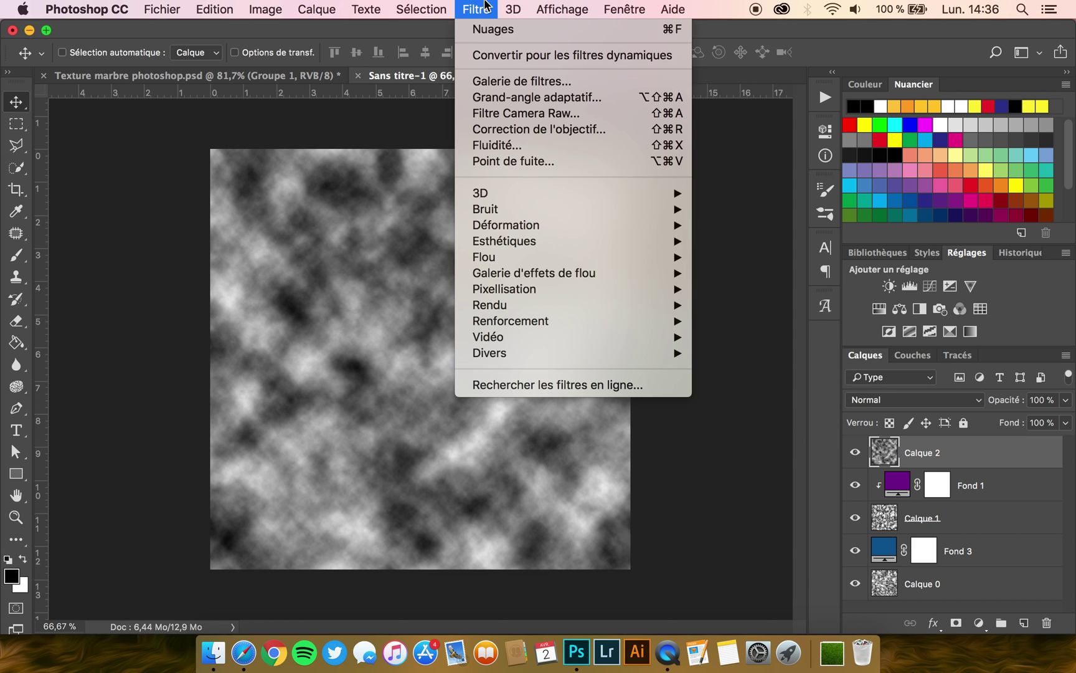
mouse_move(537, 305)
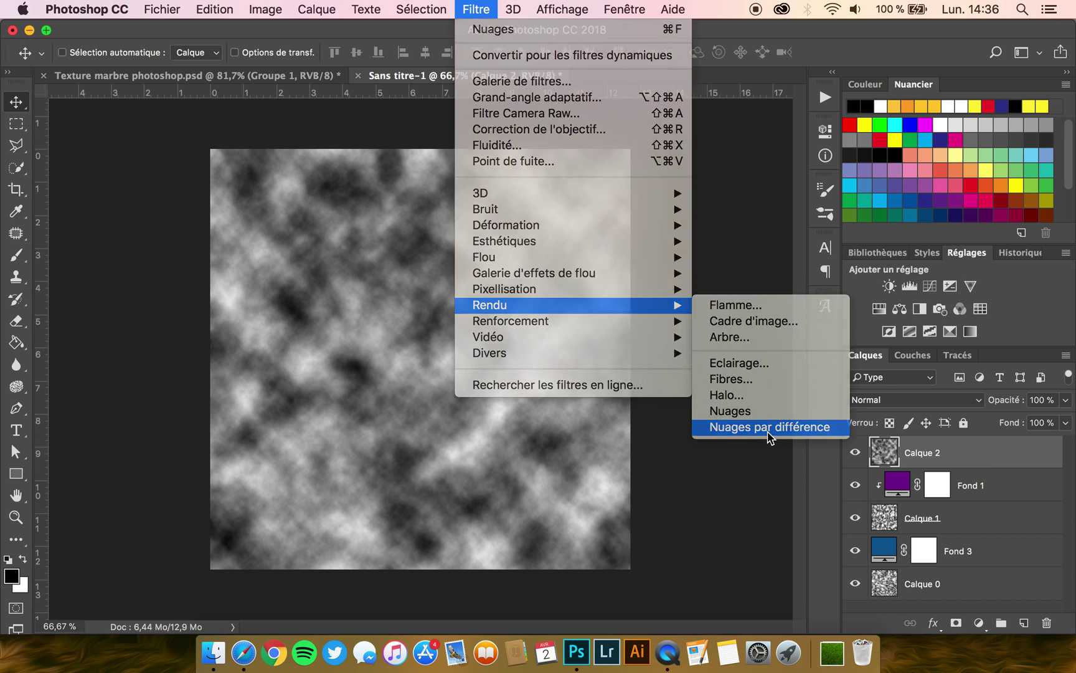
click(770, 427)
Apply Niveaux to Calque 2 with midtones 2,22 and white input 110, and set its blend mode to Lumière tamisée
click(265, 9)
mouse_move(290, 56)
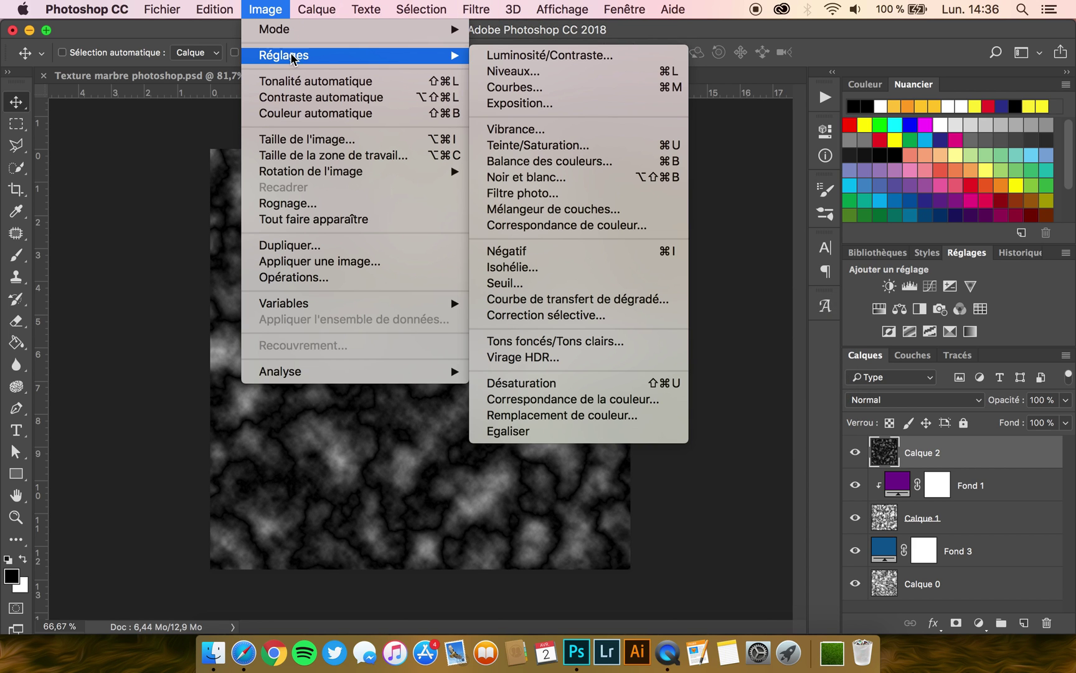
click(548, 75)
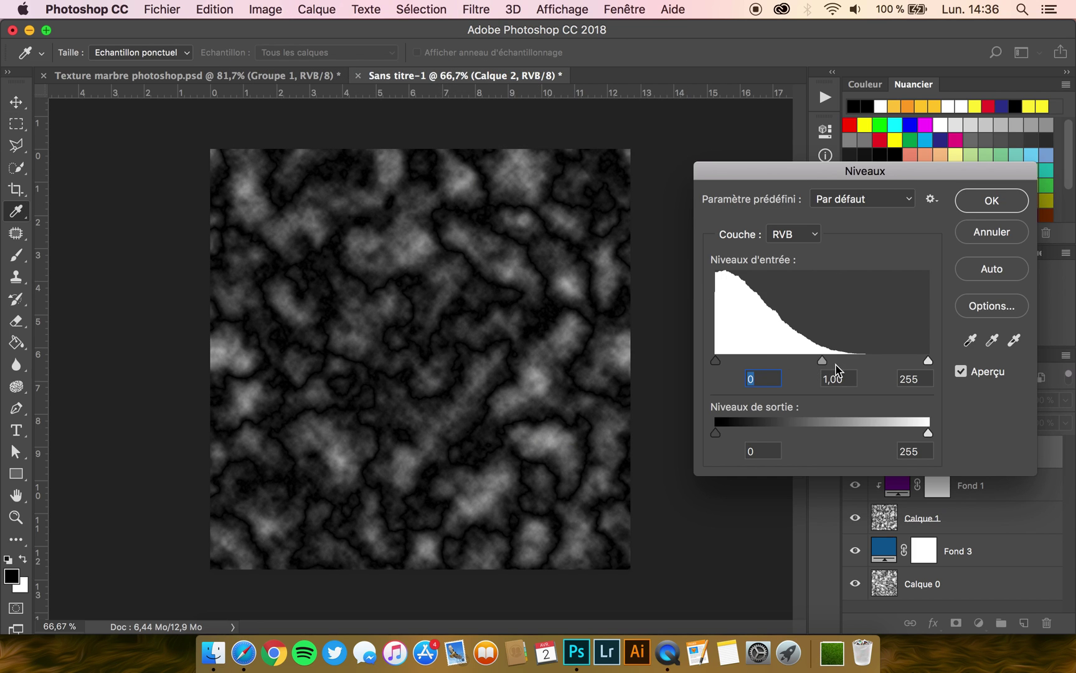
drag(822, 360, 736, 367)
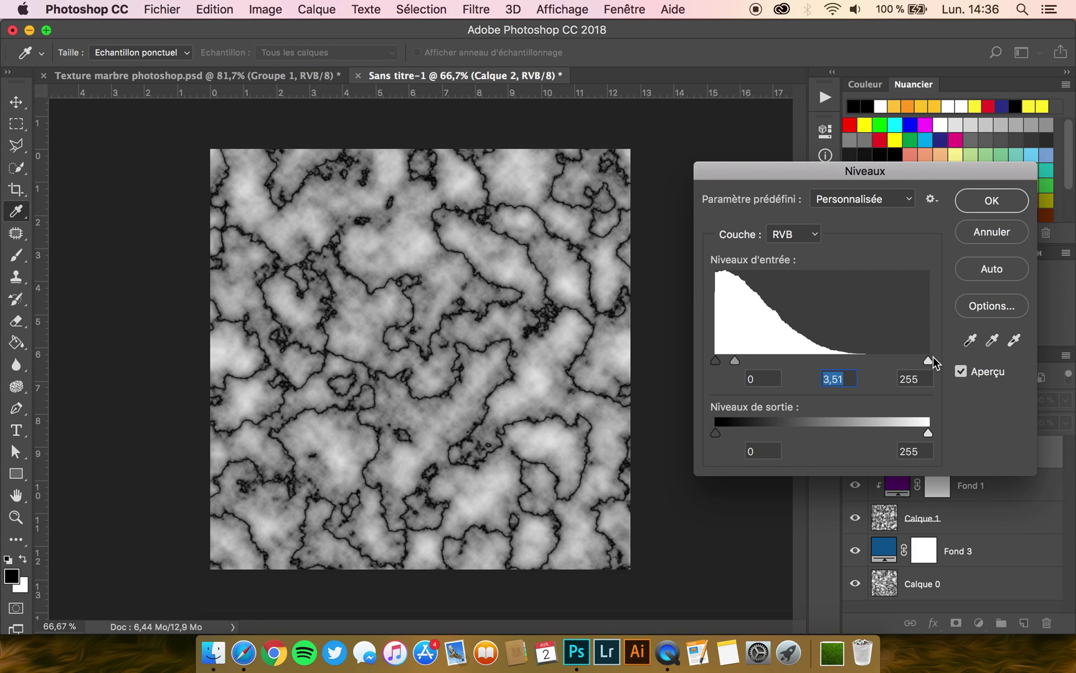
drag(930, 366, 810, 367)
drag(723, 365, 736, 361)
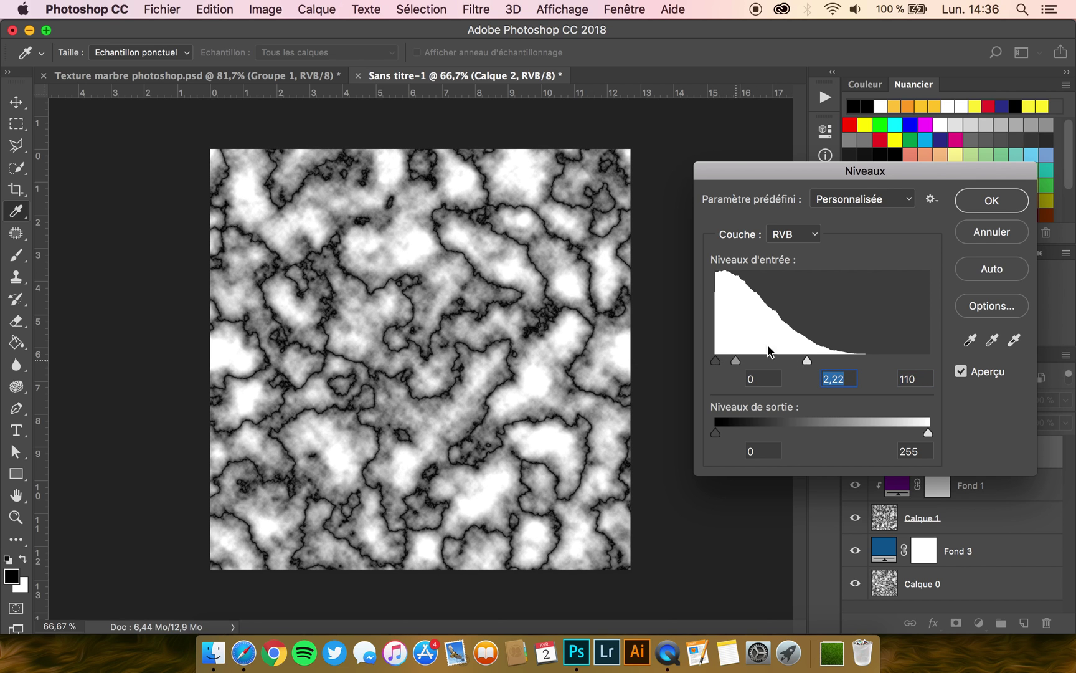
click(987, 201)
click(922, 400)
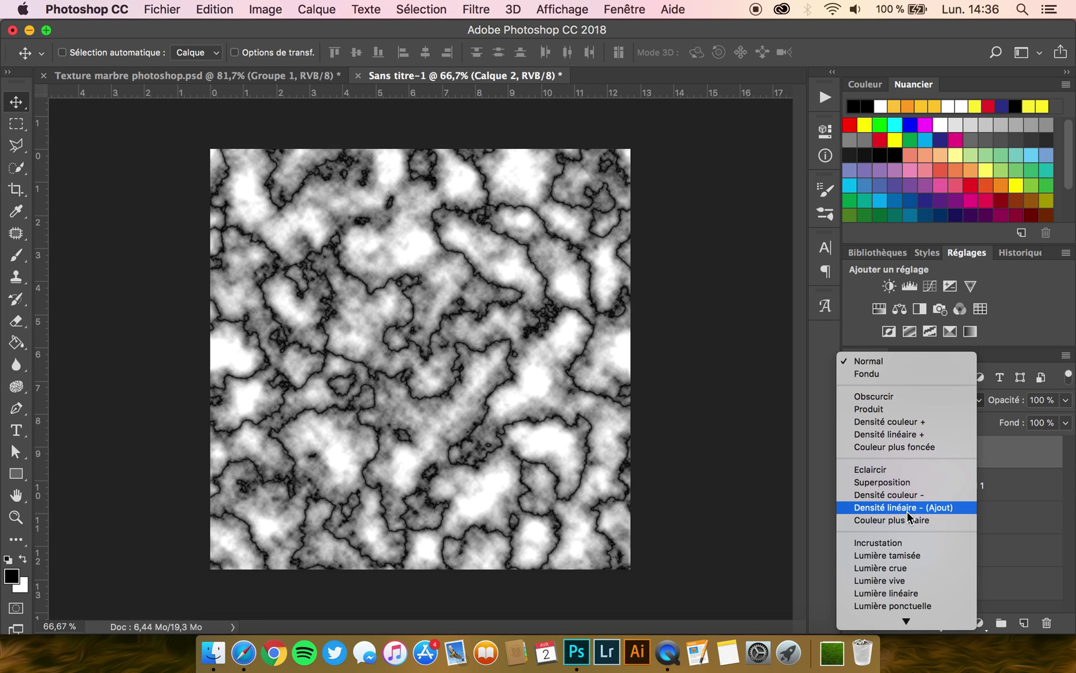
click(906, 556)
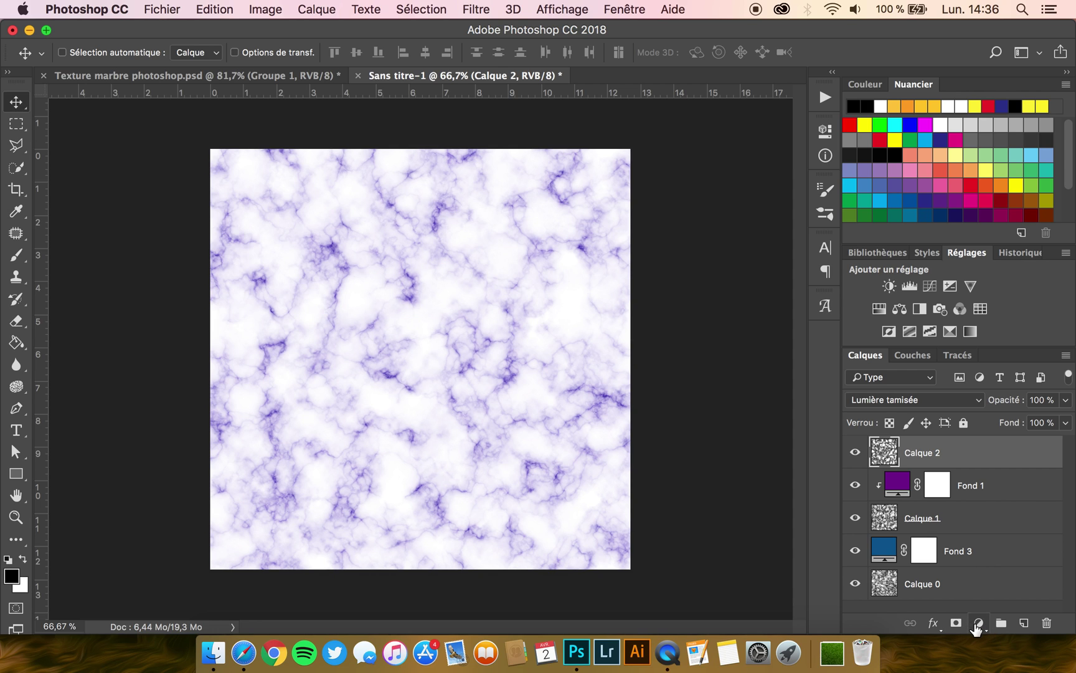
Add a turquoise (#29d0df) solid colour fill layer above Calque 2 and clip it to that layer
click(979, 623)
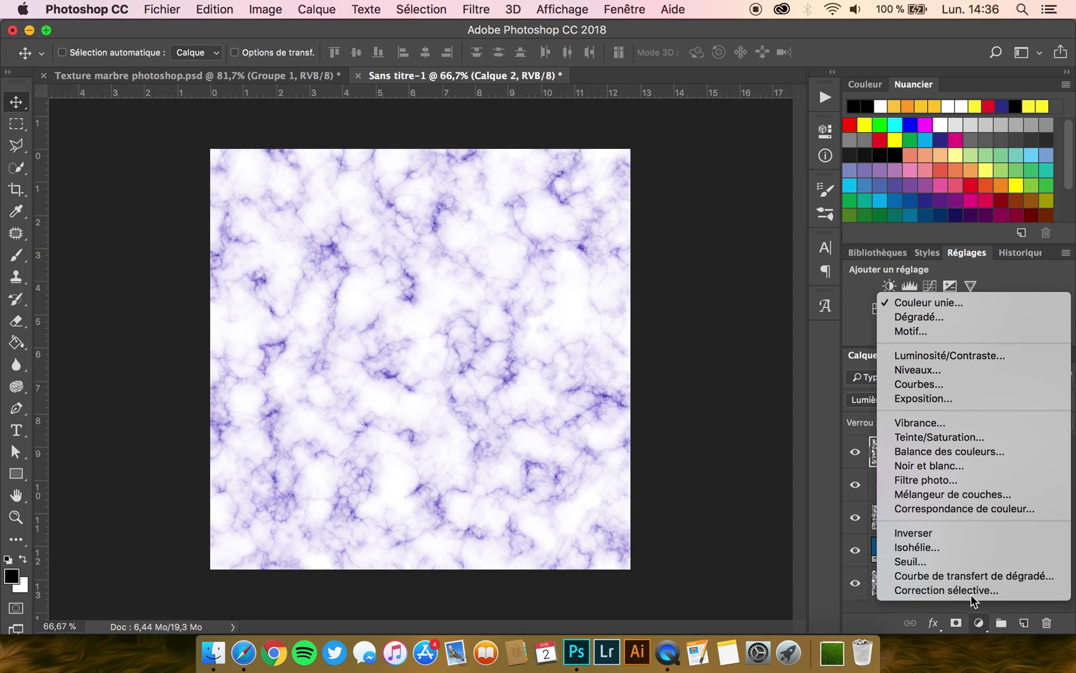
click(948, 304)
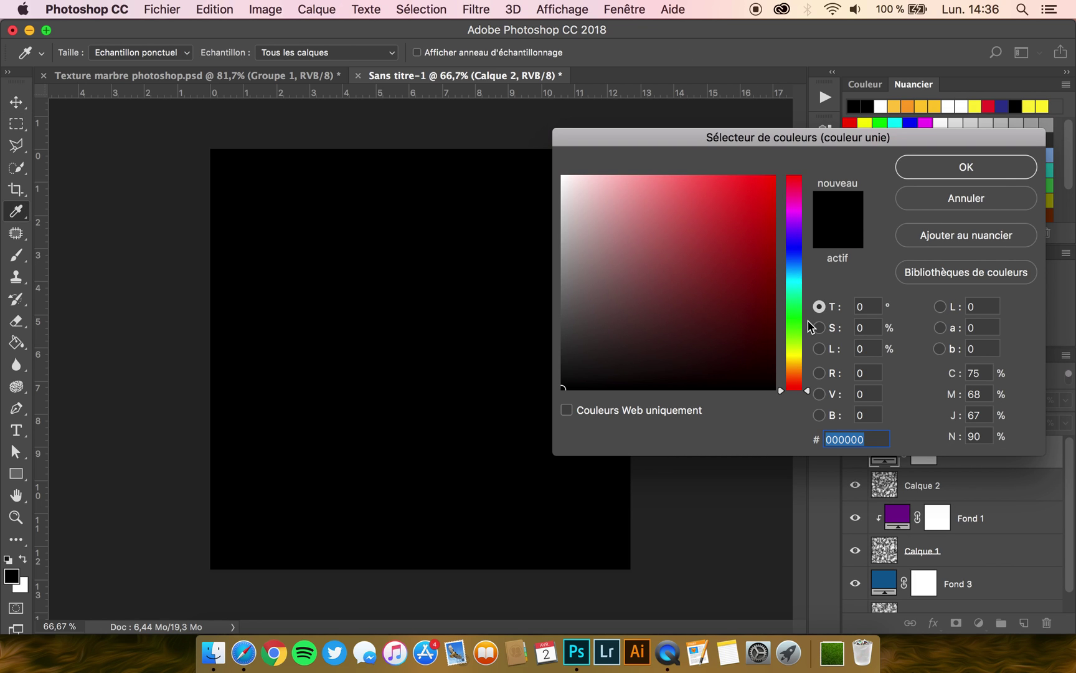
click(790, 280)
click(736, 202)
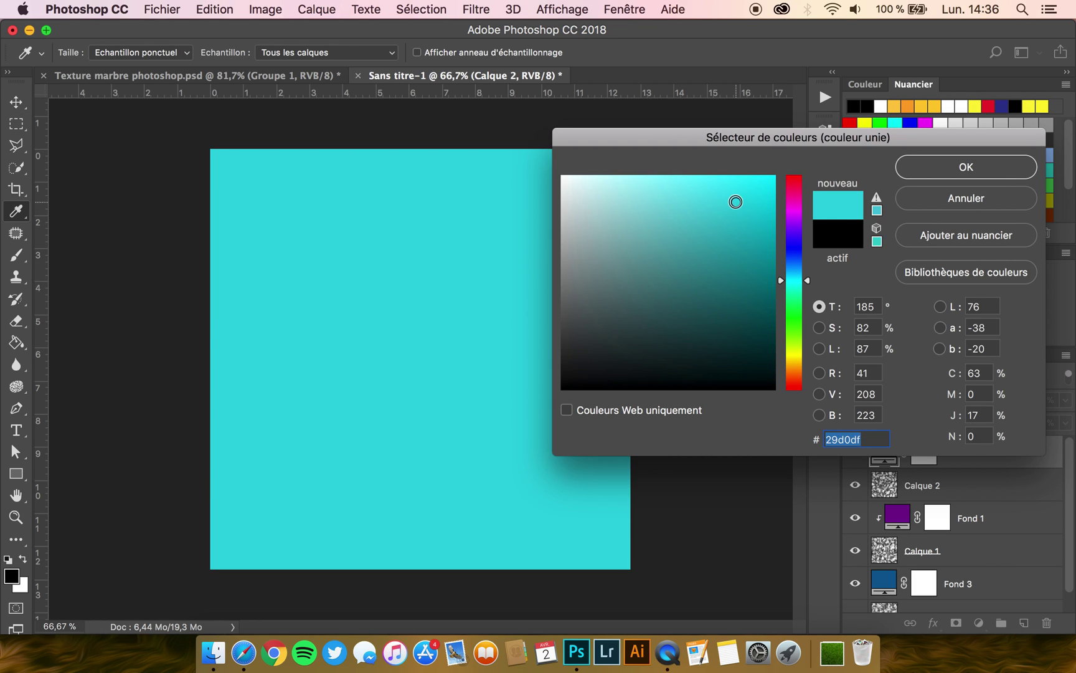
click(955, 172)
right_click(973, 439)
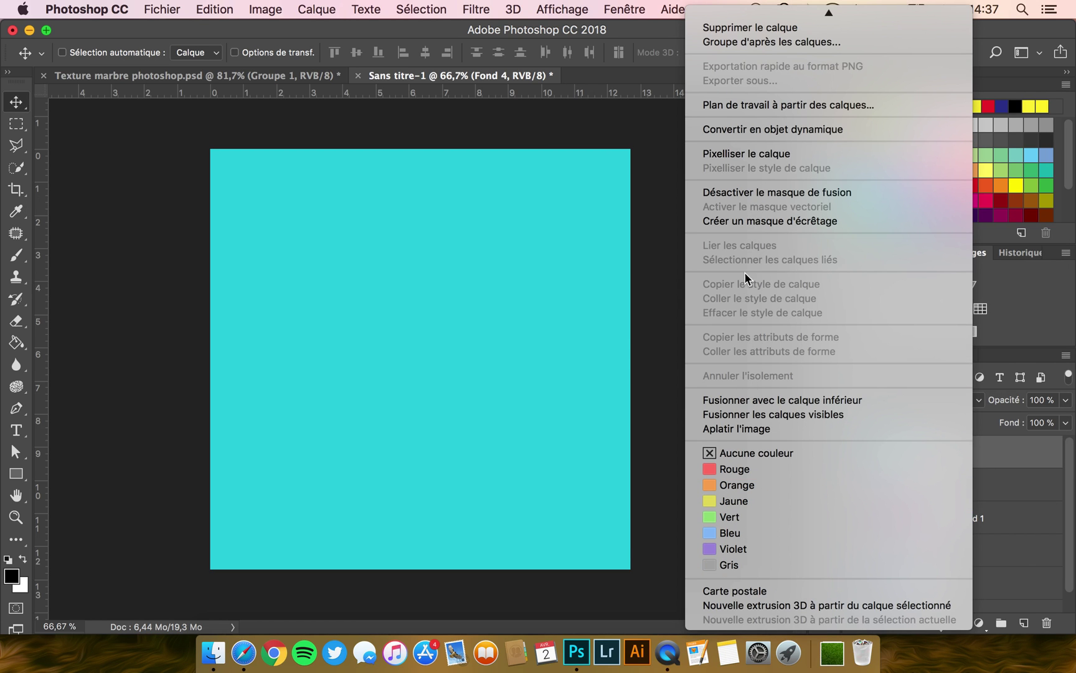
click(752, 221)
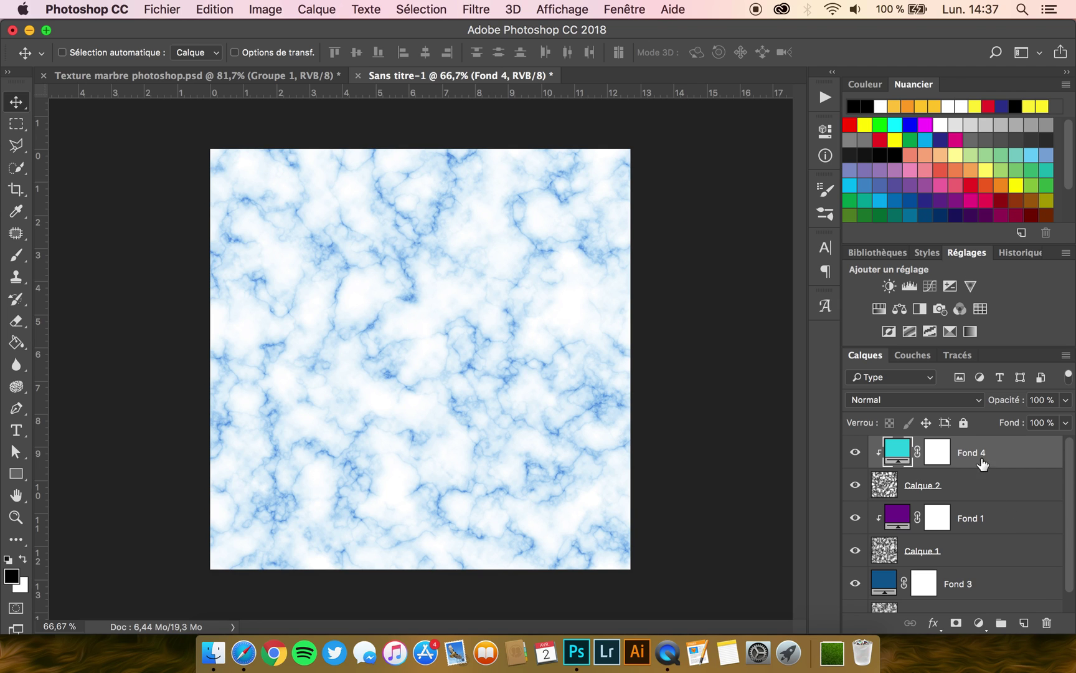
Set the blend mode of the turquoise fill layer to Superposition
click(897, 398)
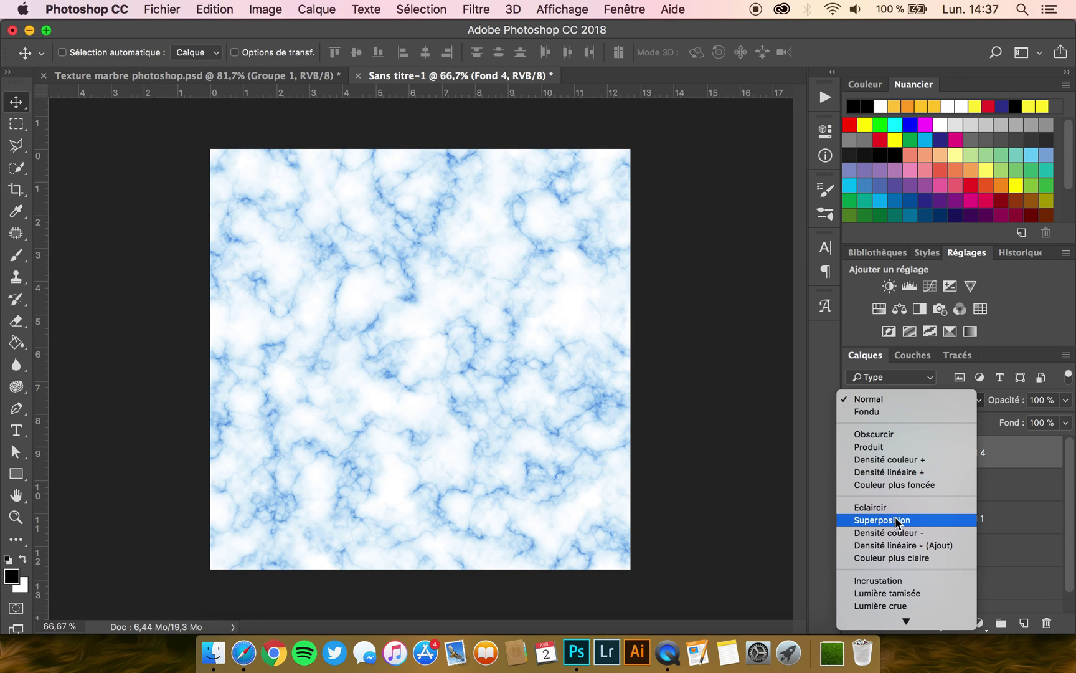
click(899, 521)
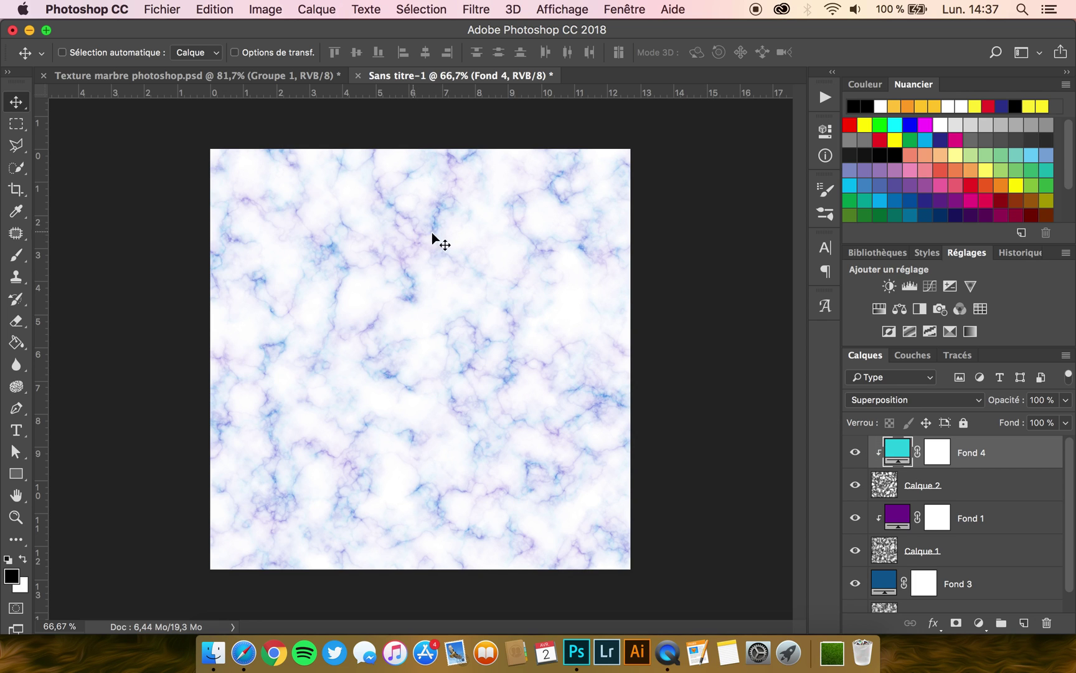
scroll(435, 319, up, 1)
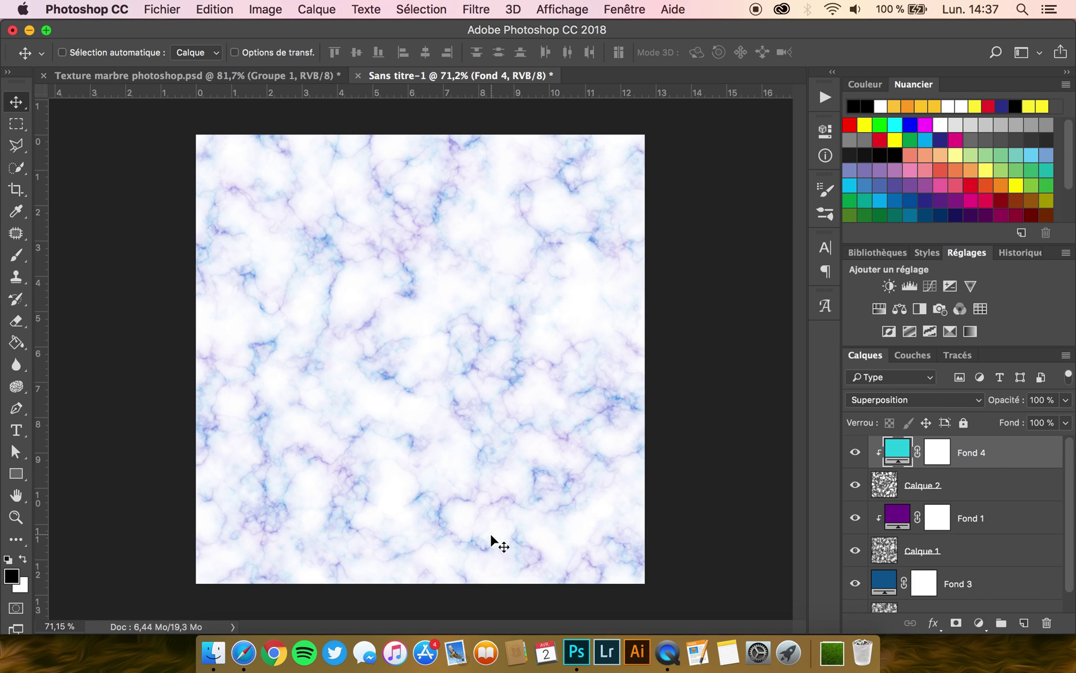
scroll(491, 536, down, 1)
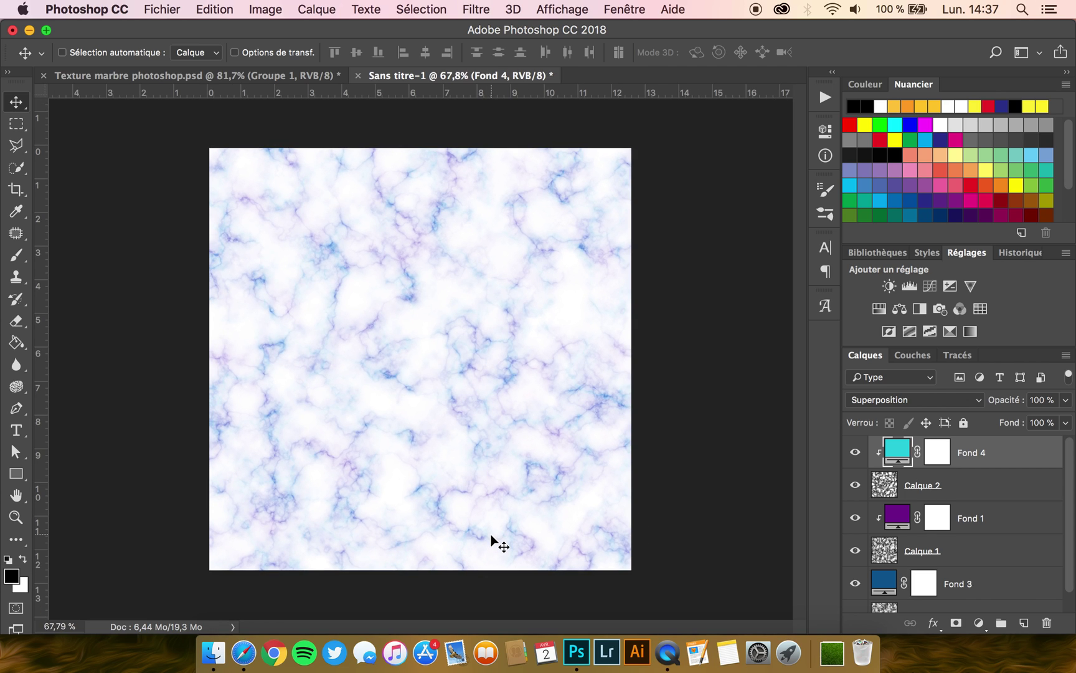